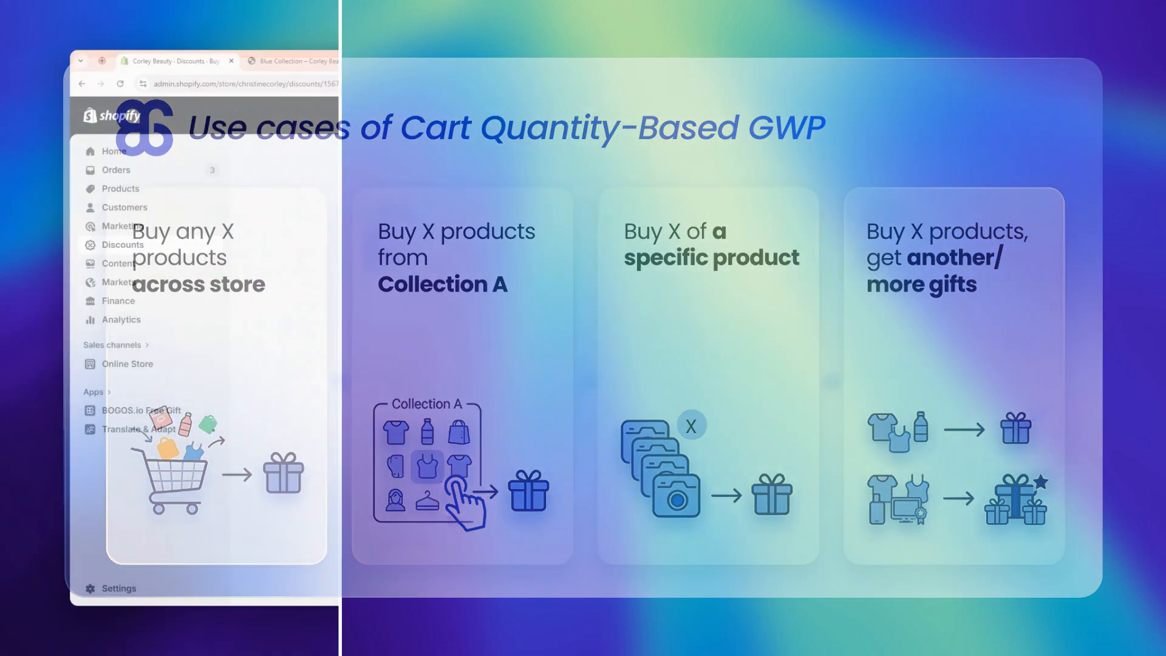
# Step: Review the buy X get Y discount's settings, and add UV Suncreen, Skin Soaf and Silk Gel from the Blue Collection to the store cart
pyautogui.scroll(-2, 762, 300)
pyautogui.scroll(-4, 762, 310)
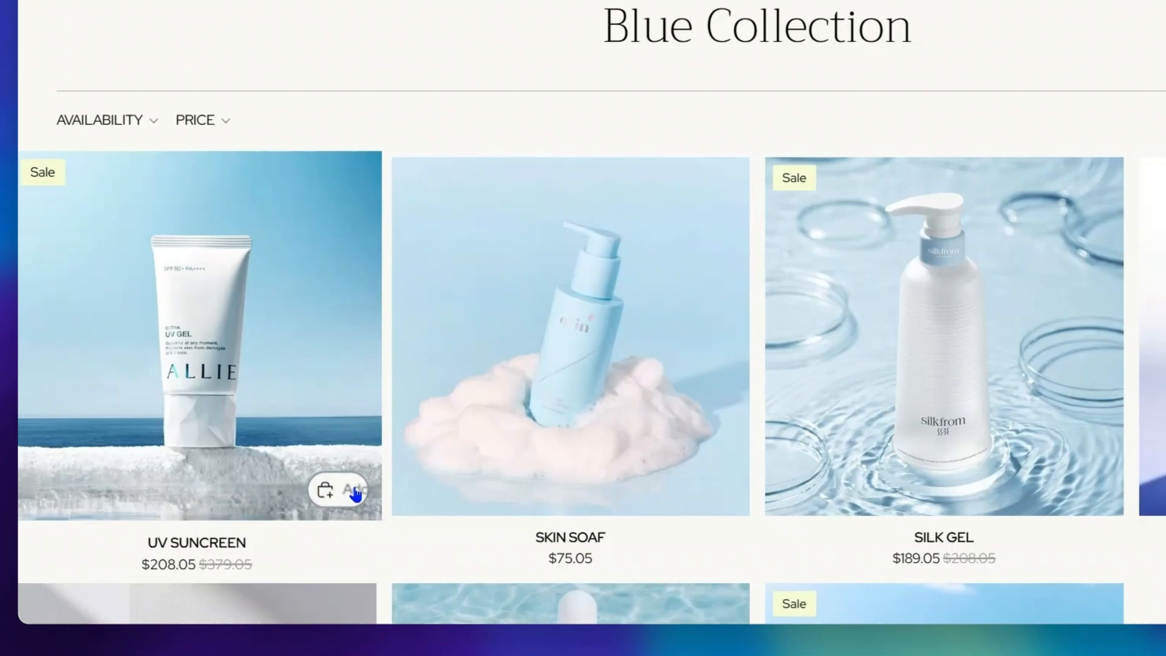
pyautogui.click(355, 492)
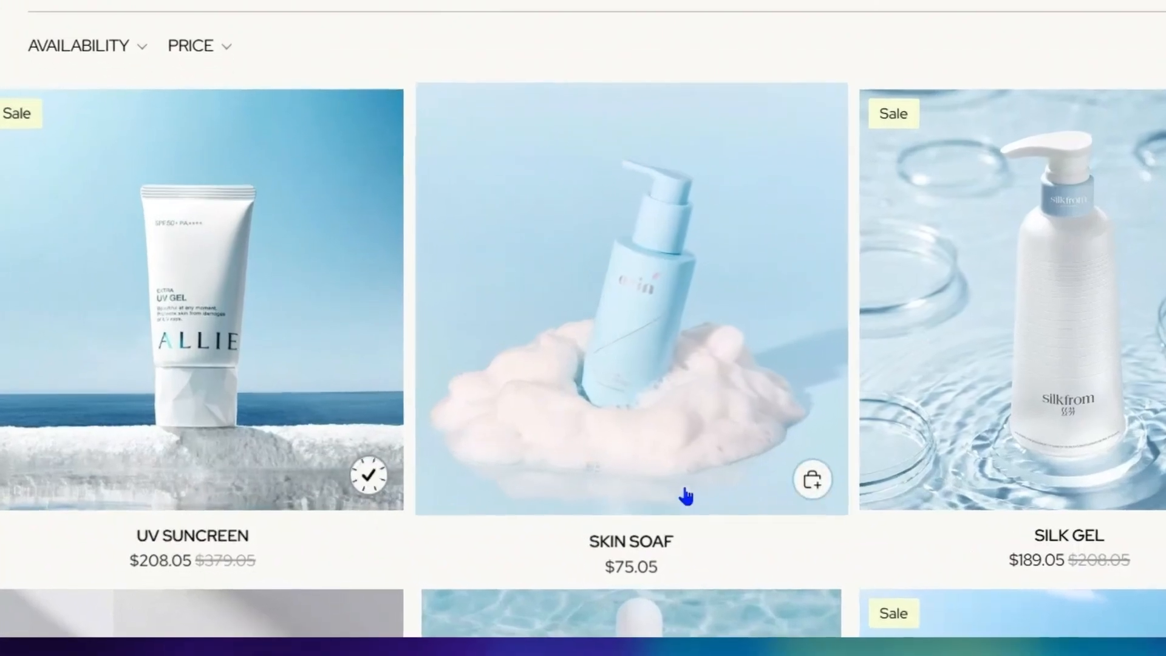
pyautogui.click(704, 489)
pyautogui.click(1080, 490)
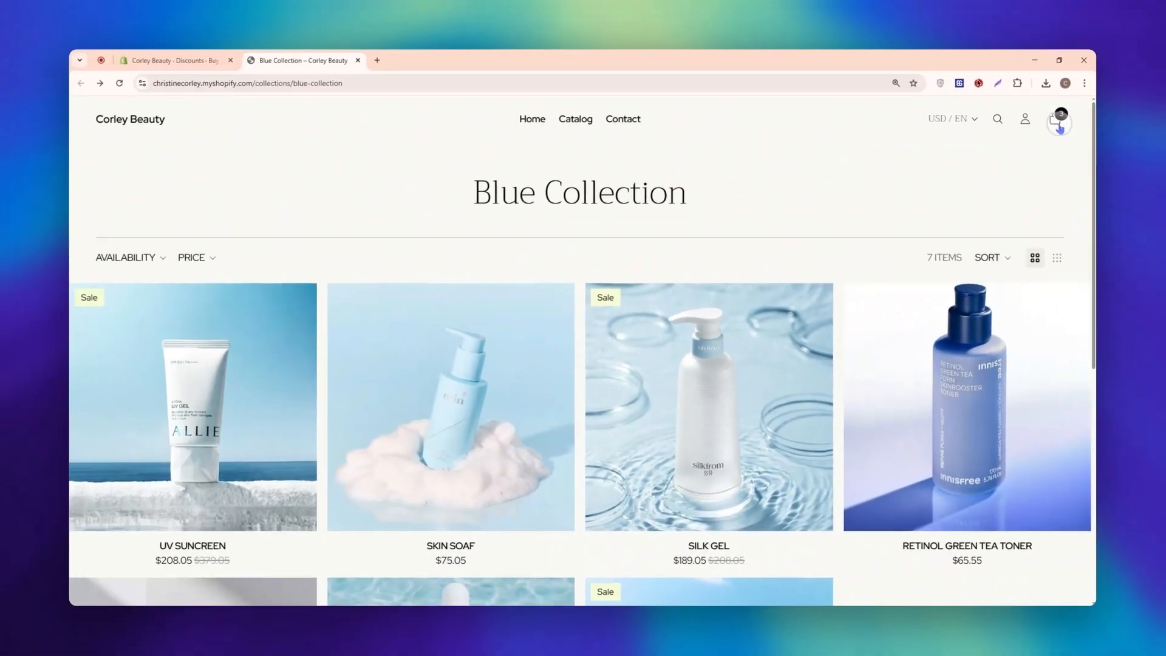
pyautogui.click(1059, 119)
pyautogui.click(807, 185)
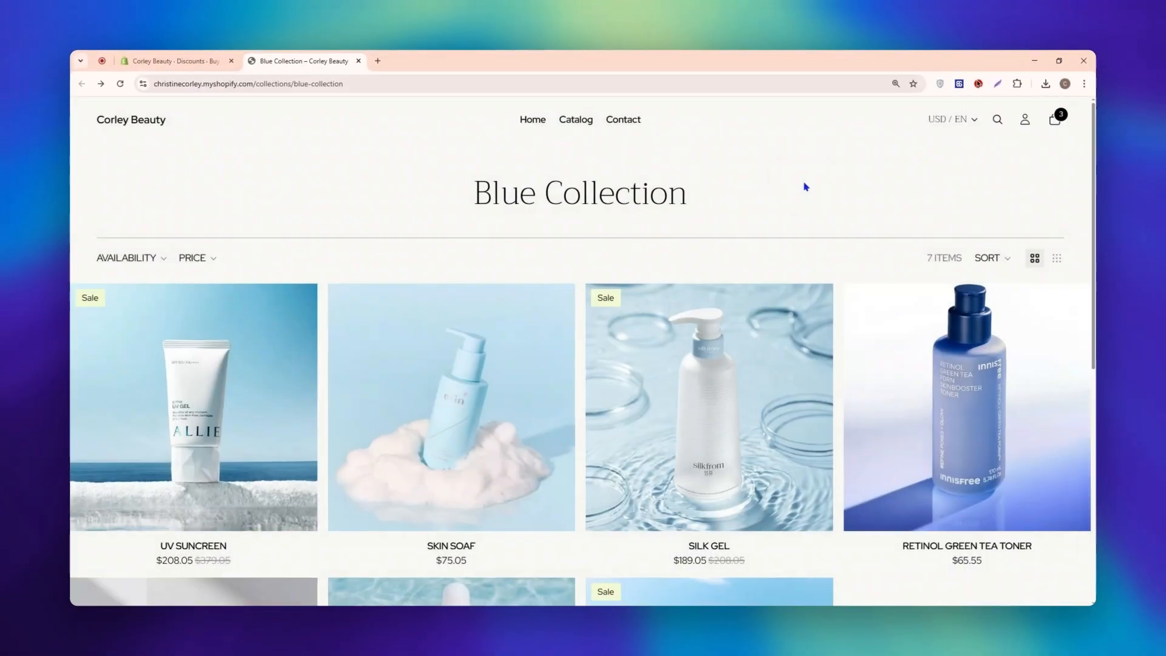
# Step: Find the Face Mask in the store, add one to the cart and check its discount label there
pyautogui.click(1002, 119)
pyautogui.click(435, 332)
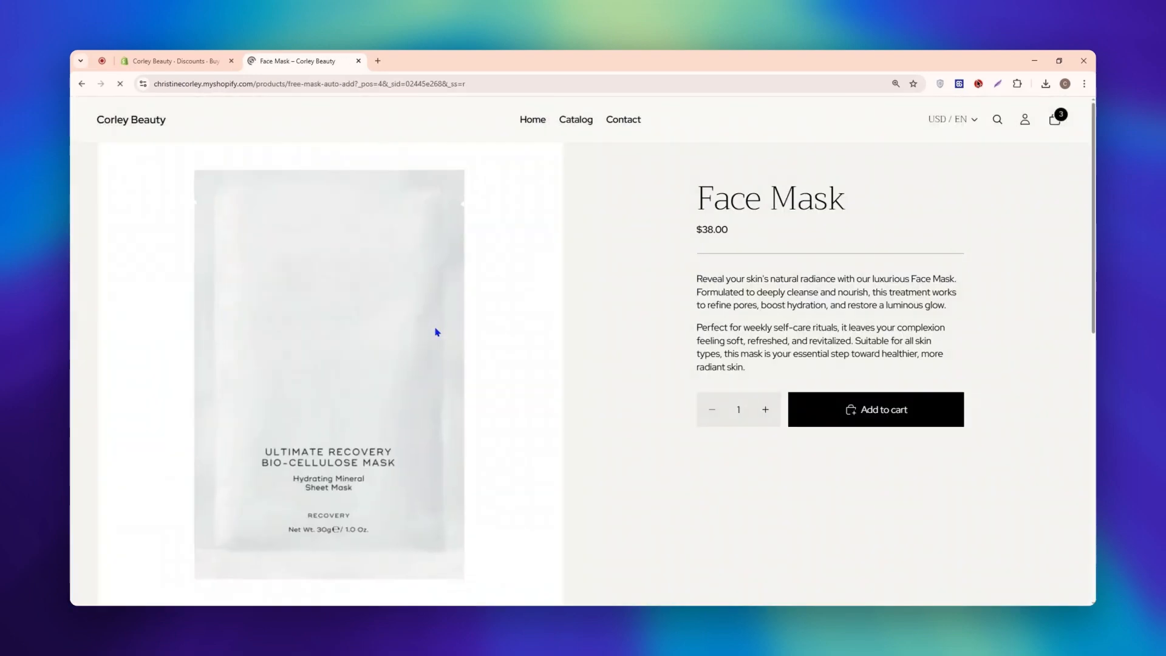
pyautogui.click(837, 421)
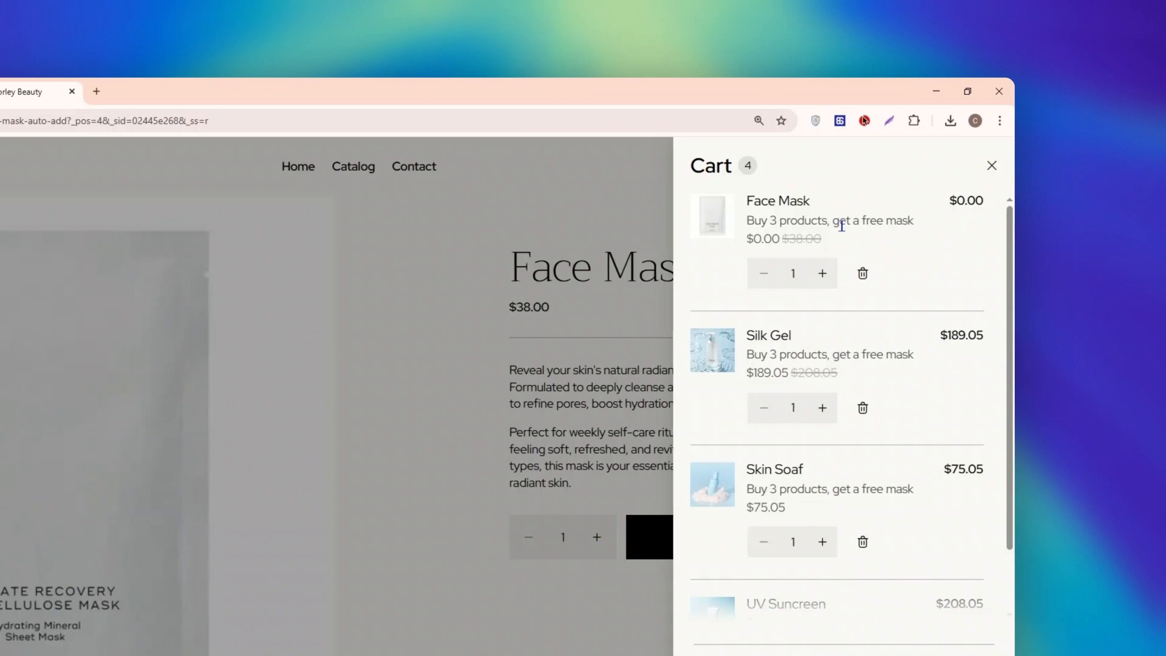
pyautogui.moveTo(751, 217); pyautogui.dragTo(913, 227)
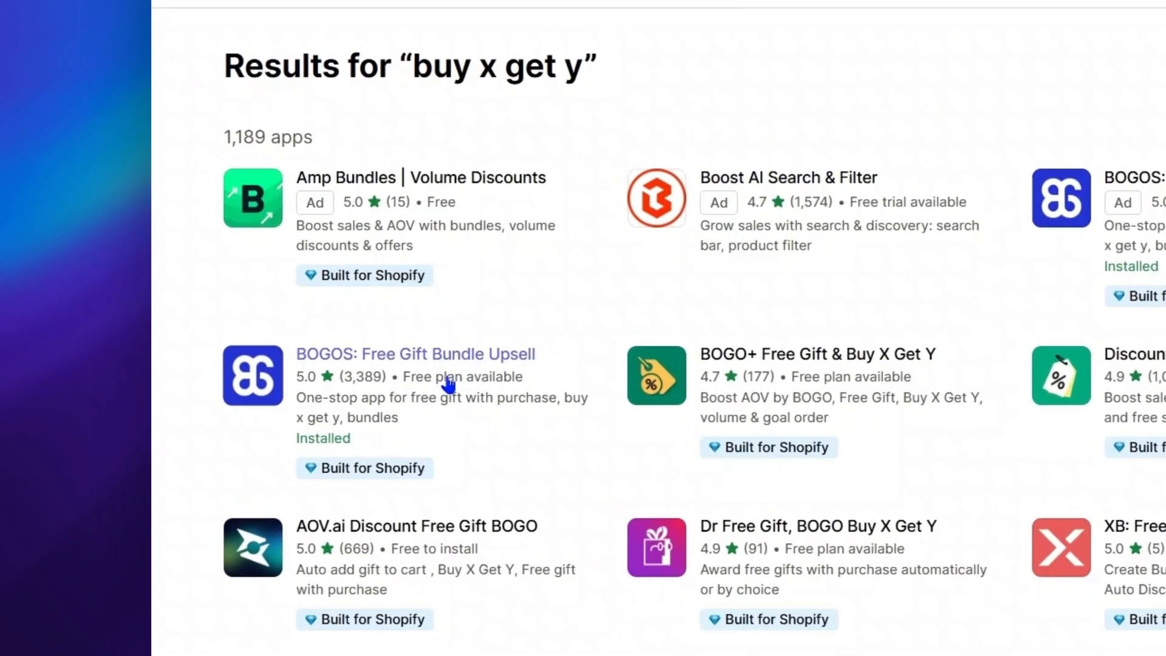
# Step: Open the "BOGOS: Free Gift Bundle Upsell" listing from the Shopify App Store results and look through it
pyautogui.click(448, 384)
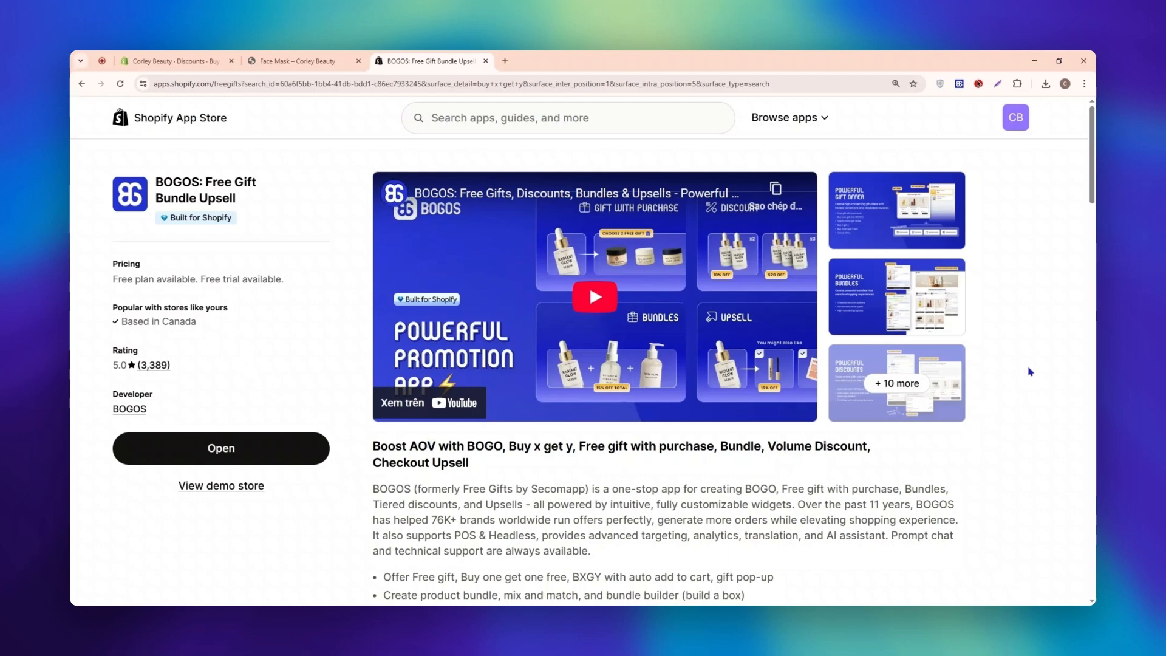
pyautogui.click(921, 247)
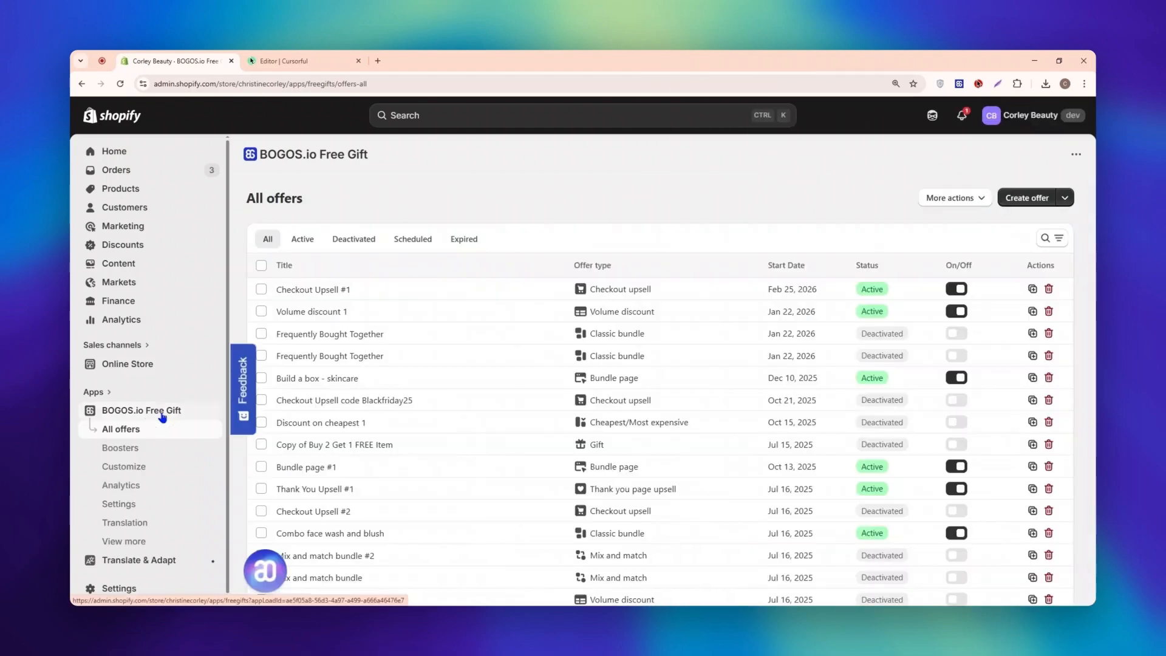
# Step: In the BOGOS.io Free Gift app's offer list, start a new gift offer from scratch
pyautogui.click(161, 416)
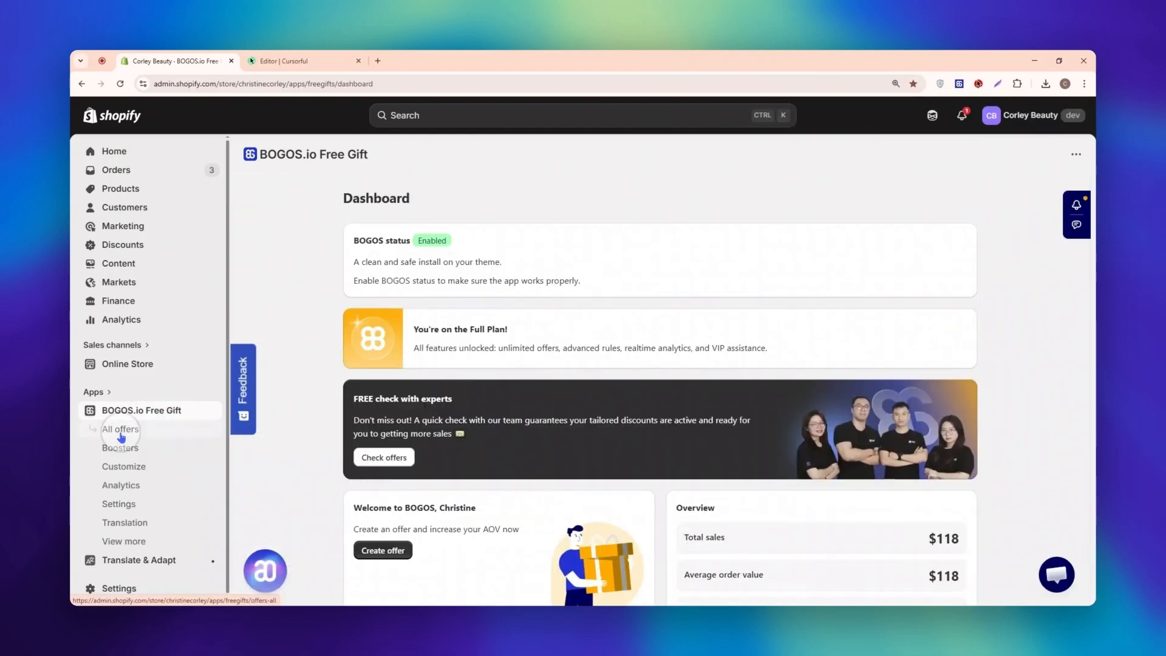
pyautogui.click(121, 435)
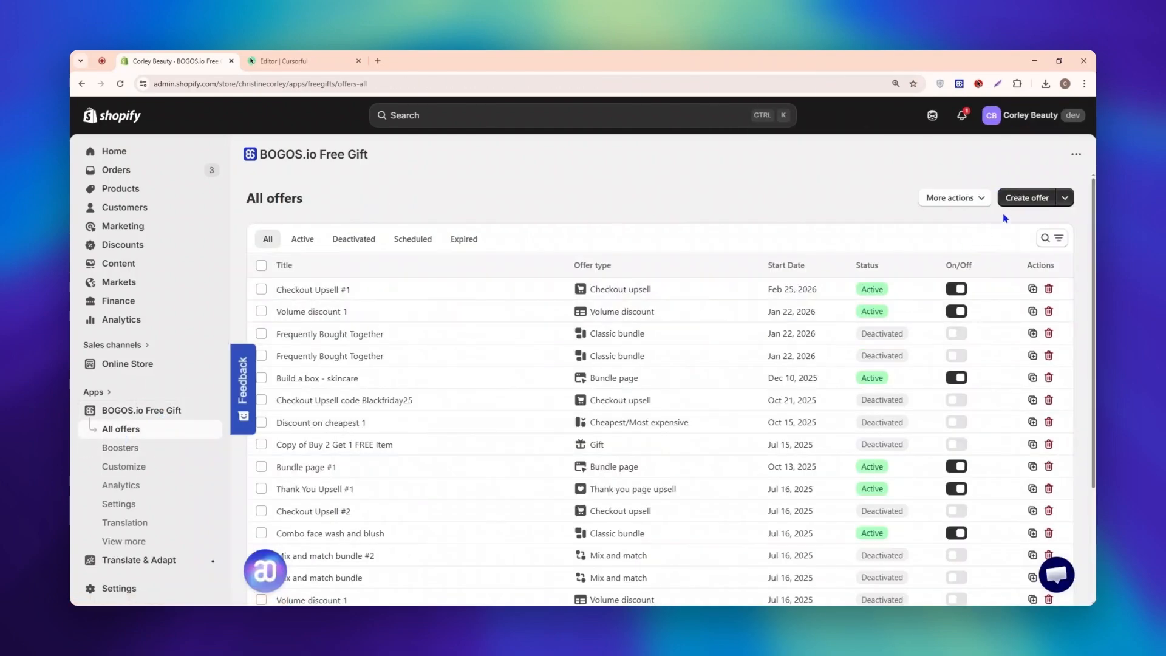
pyautogui.click(1019, 205)
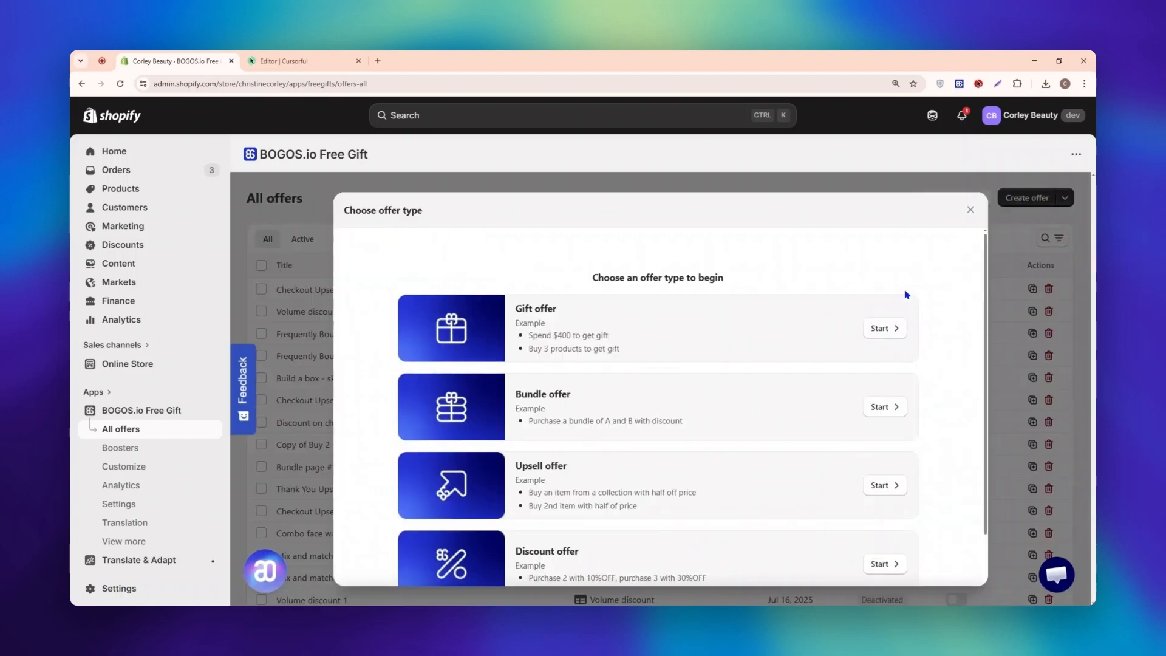
pyautogui.click(883, 329)
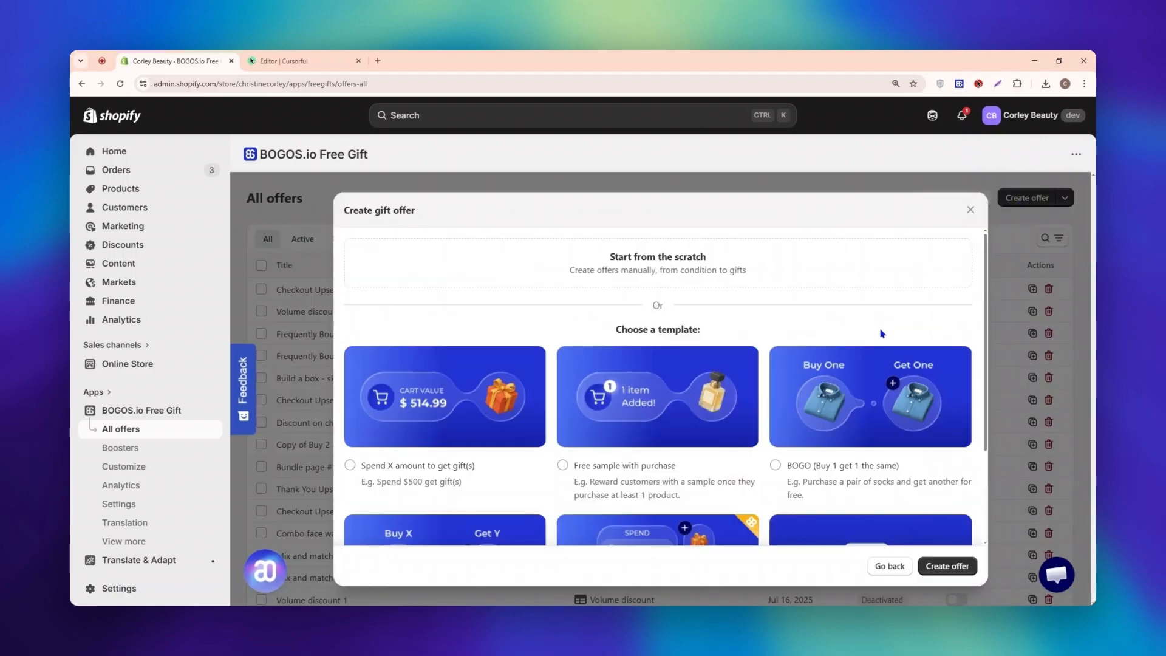
pyautogui.click(679, 270)
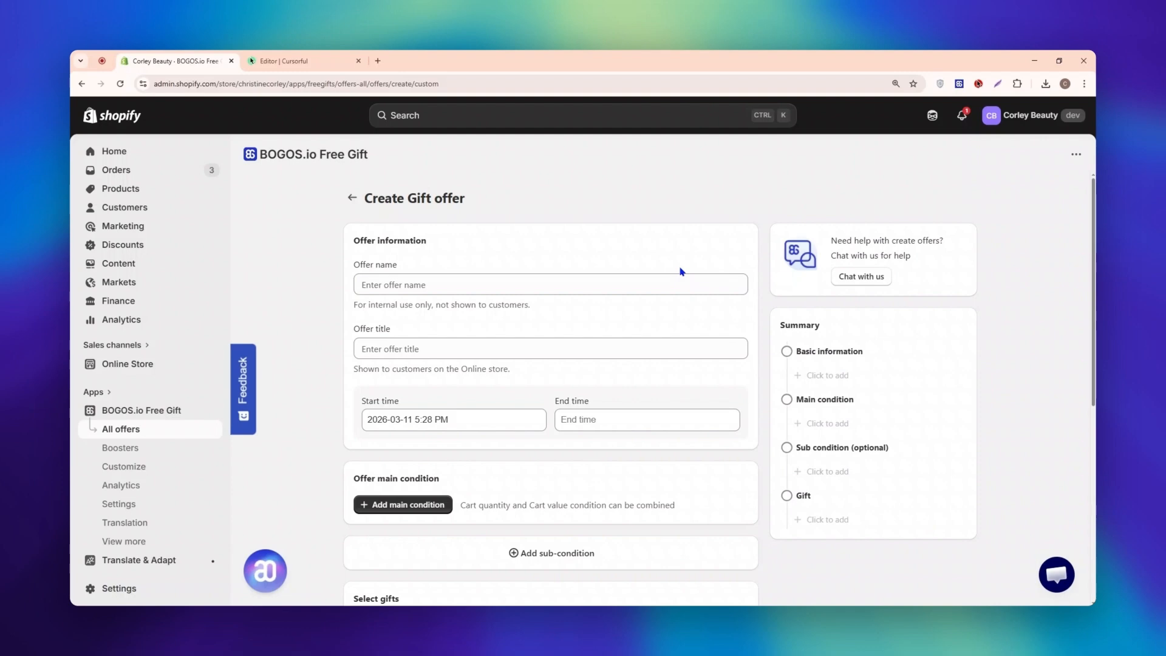
# Step: Name the offer "AUTO ADD - buy 3 get free mask" and title it "Buy 3 products, get free mask"
pyautogui.moveTo(356, 265); pyautogui.dragTo(405, 266)
pyautogui.click(404, 288)
pyautogui.write('AUTO ADD - buy 3 get free mask')
pyautogui.click(522, 317)
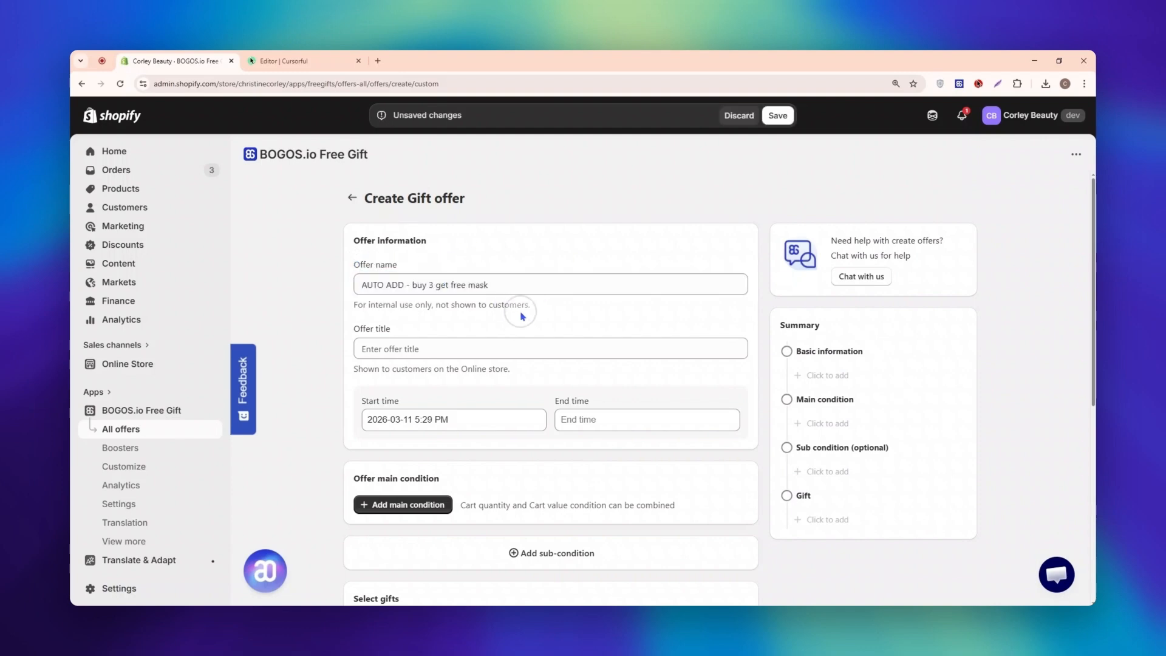
pyautogui.click(474, 350)
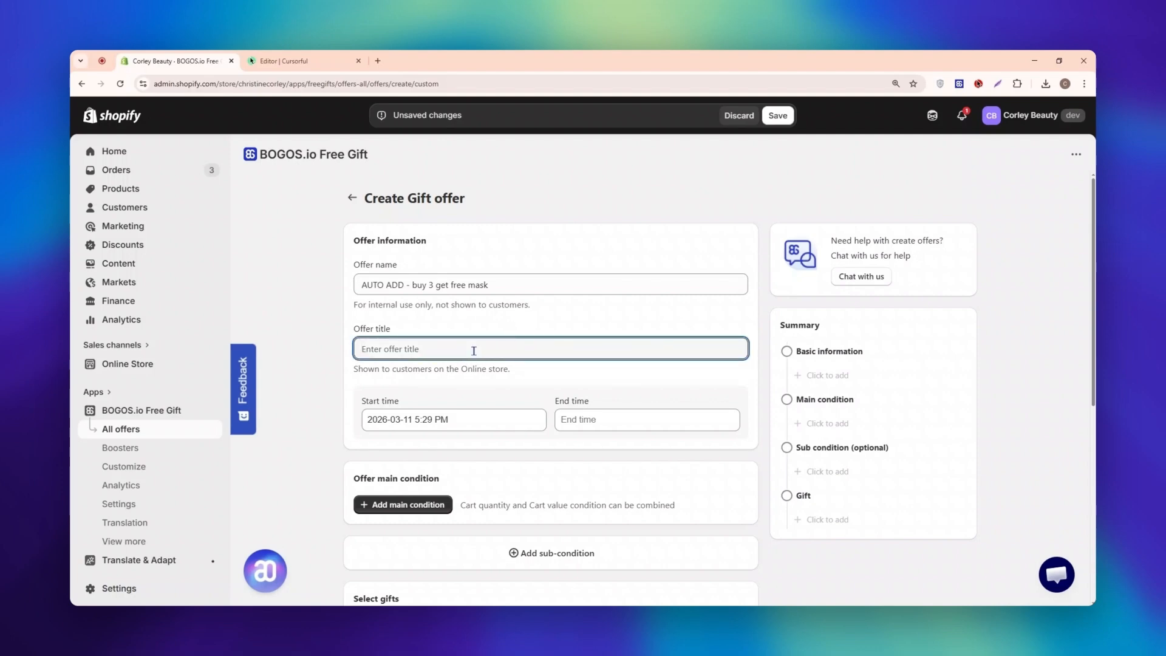
pyautogui.write('Buy 3 products, get free mask')
pyautogui.click(523, 375)
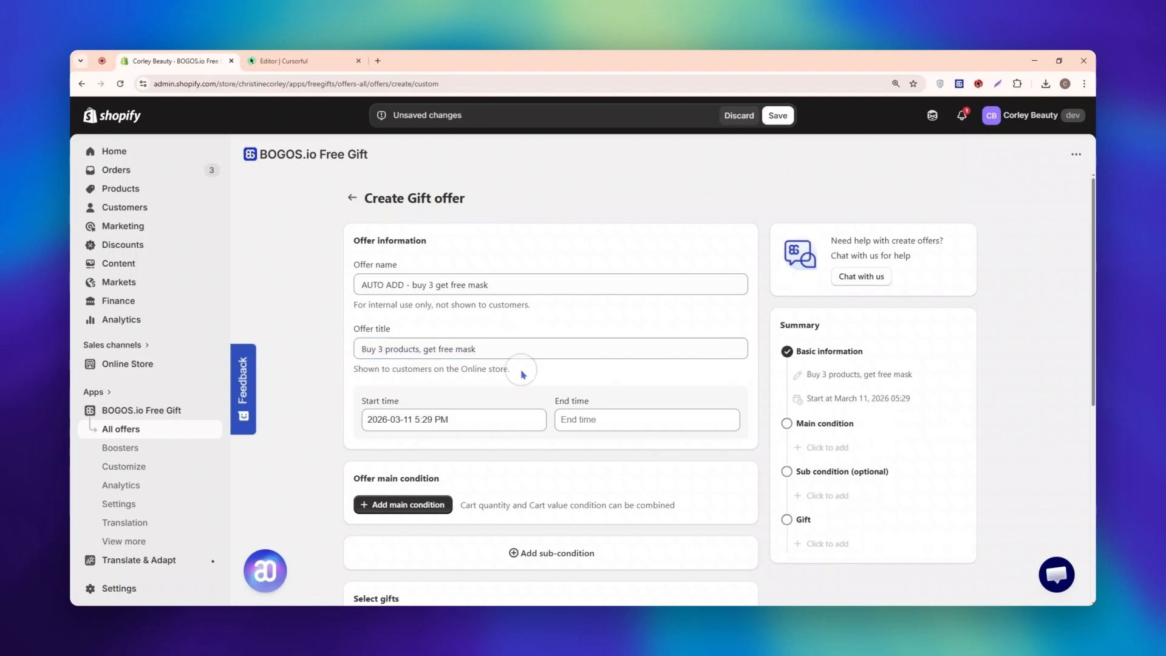
# Step: Check the offer's start time and its end time calendar without choosing an end date
pyautogui.moveTo(358, 399); pyautogui.dragTo(519, 393)
pyautogui.click(640, 421)
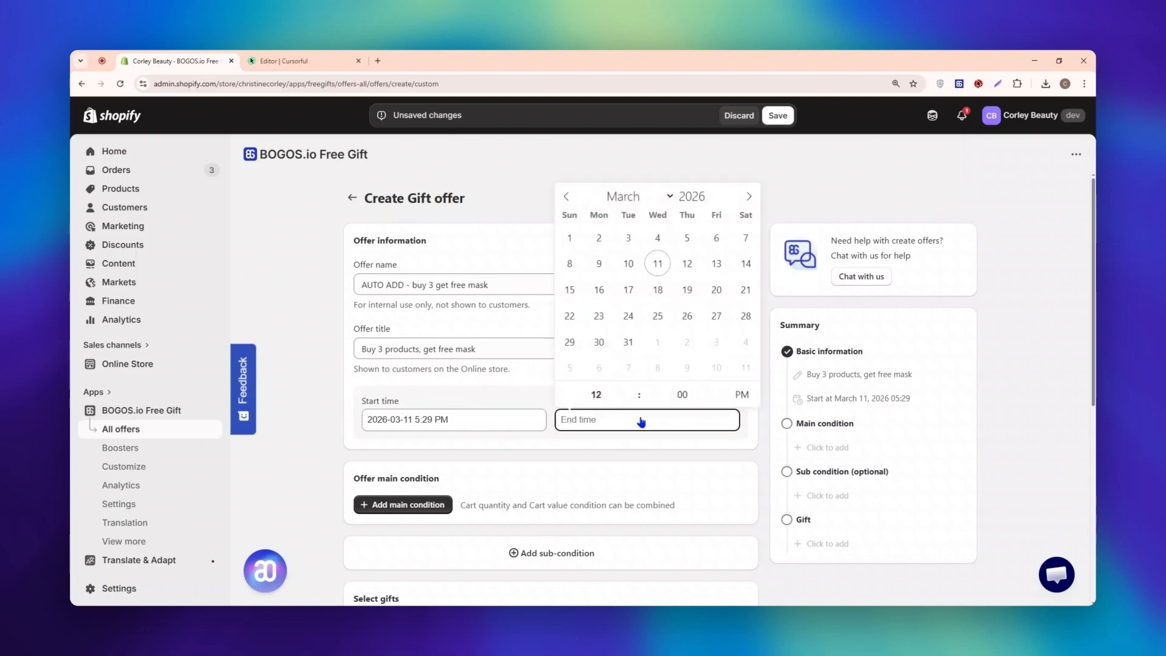
pyautogui.click(589, 446)
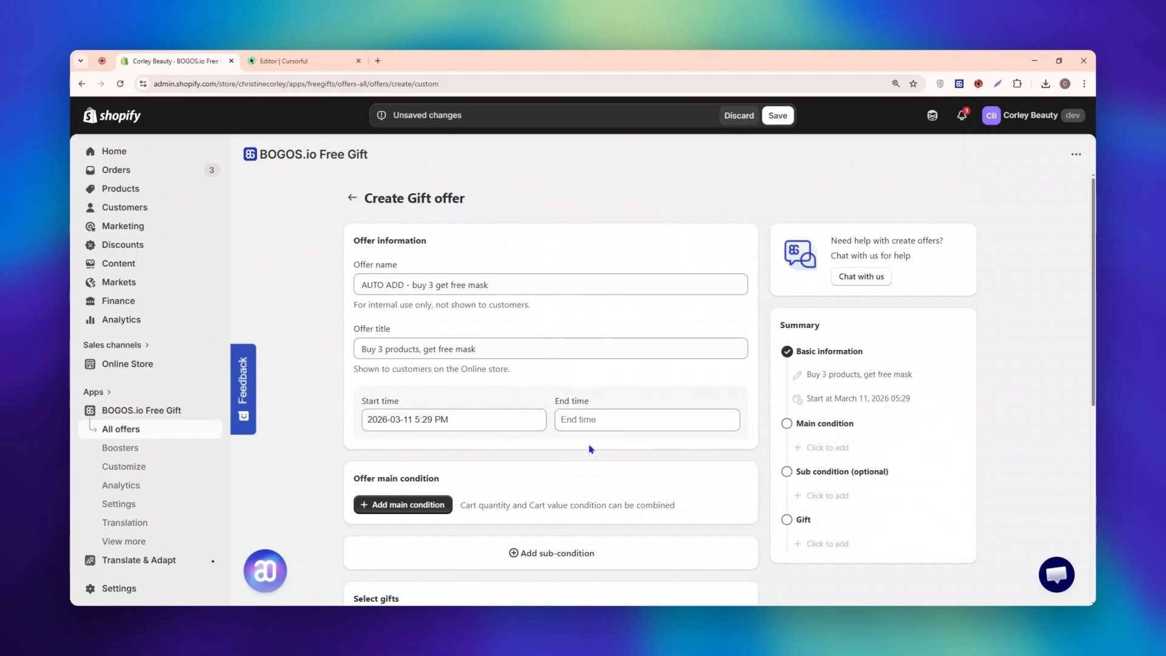
# Step: Add a cart quantity condition as the offer's main condition
pyautogui.scroll(-2, 731, 451)
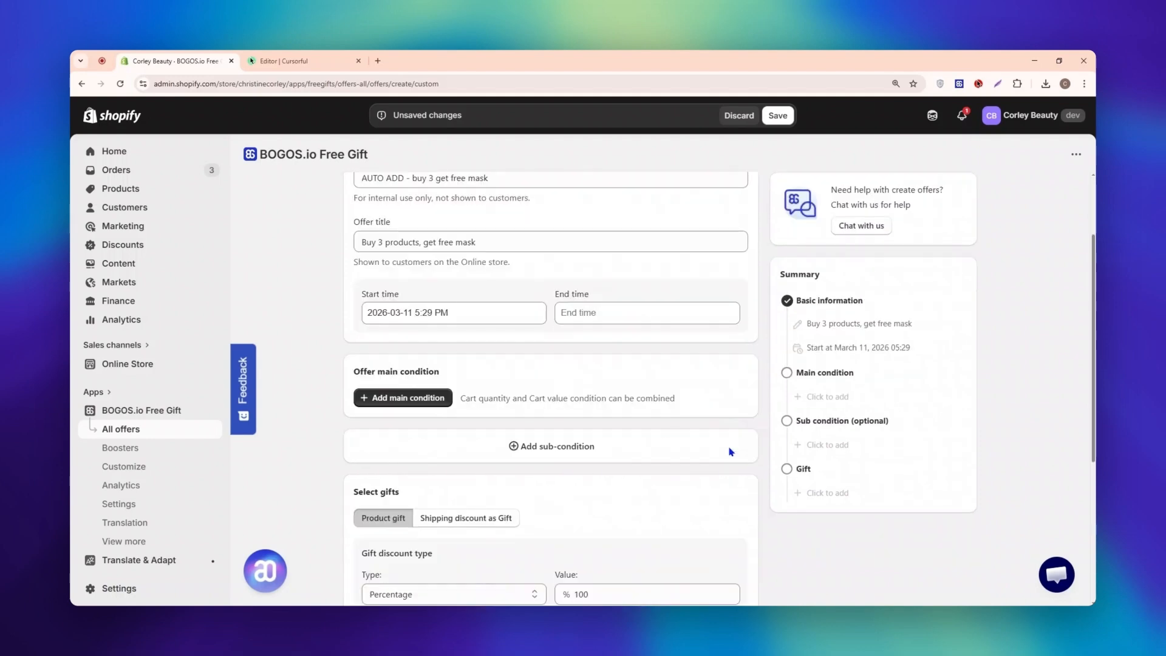
pyautogui.moveTo(357, 371); pyautogui.dragTo(456, 372)
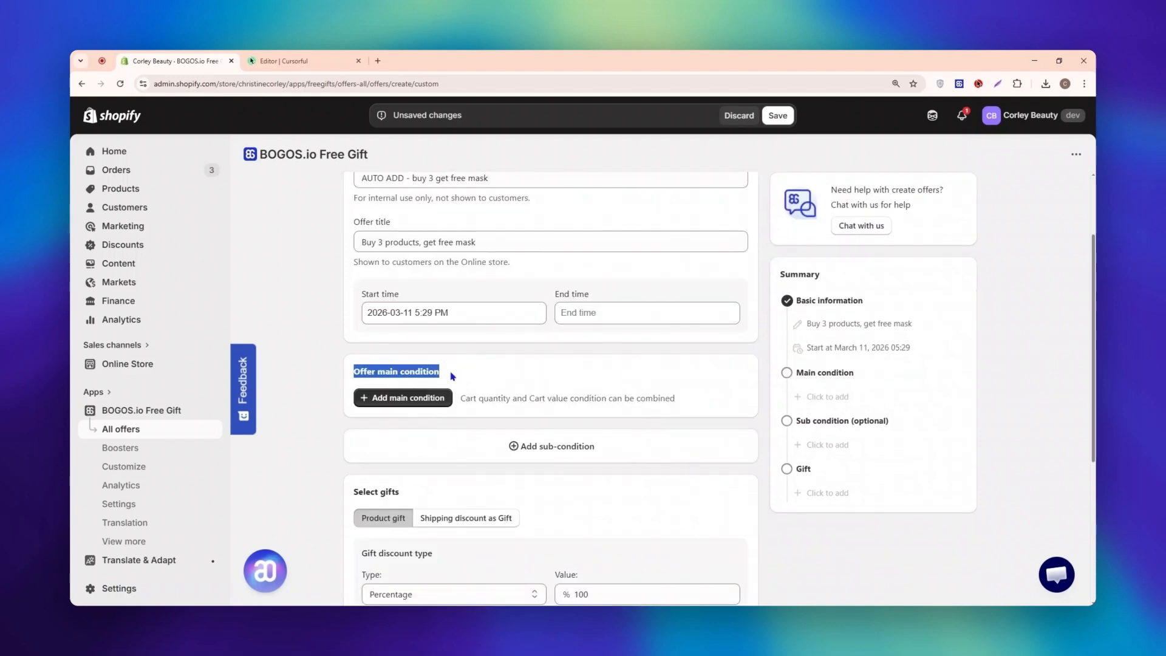
pyautogui.click(451, 371)
pyautogui.click(429, 406)
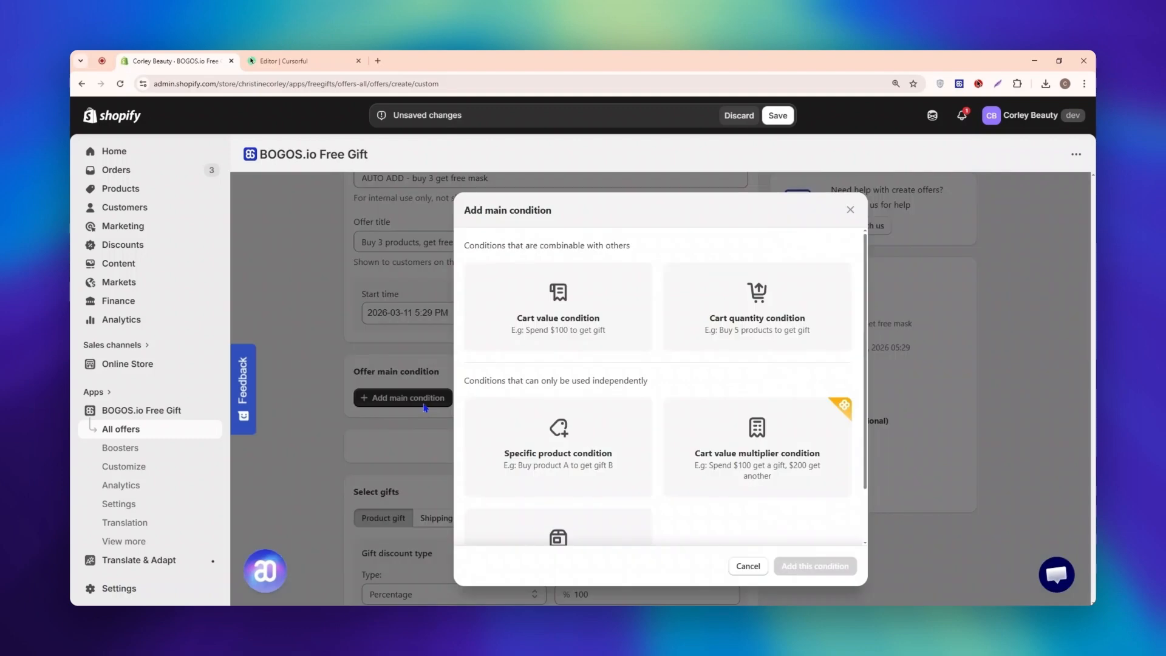
pyautogui.click(809, 340)
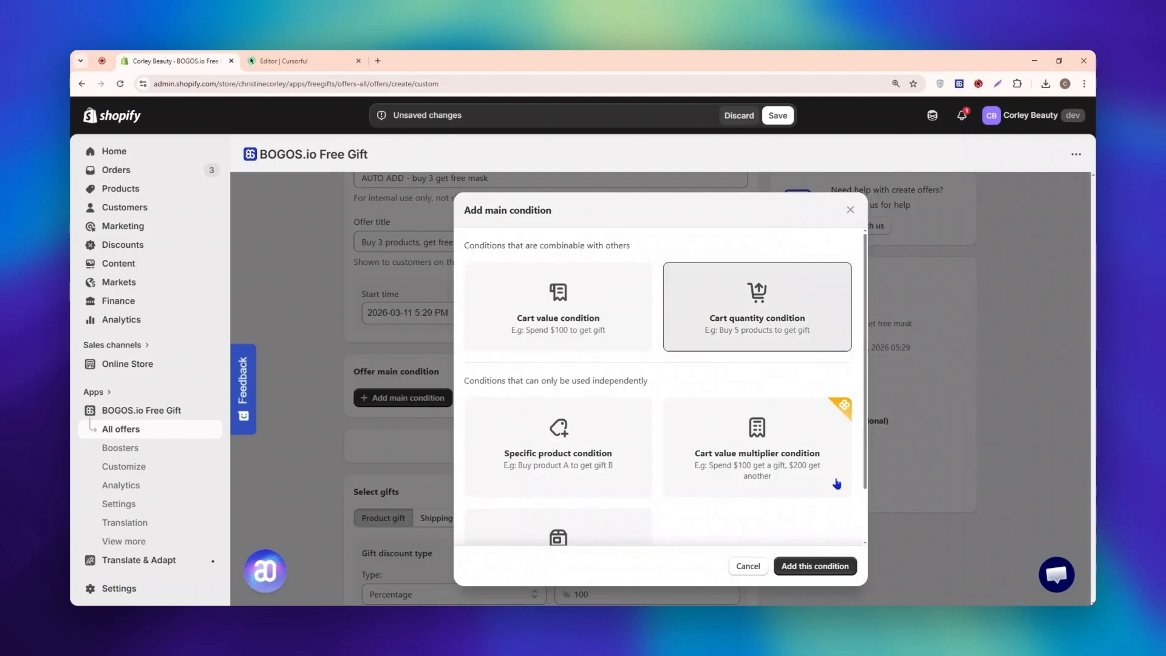
pyautogui.click(796, 566)
# Step: Set the cart quantity condition's minimum to 3 and apply it to any products
pyautogui.scroll(-2, 781, 518)
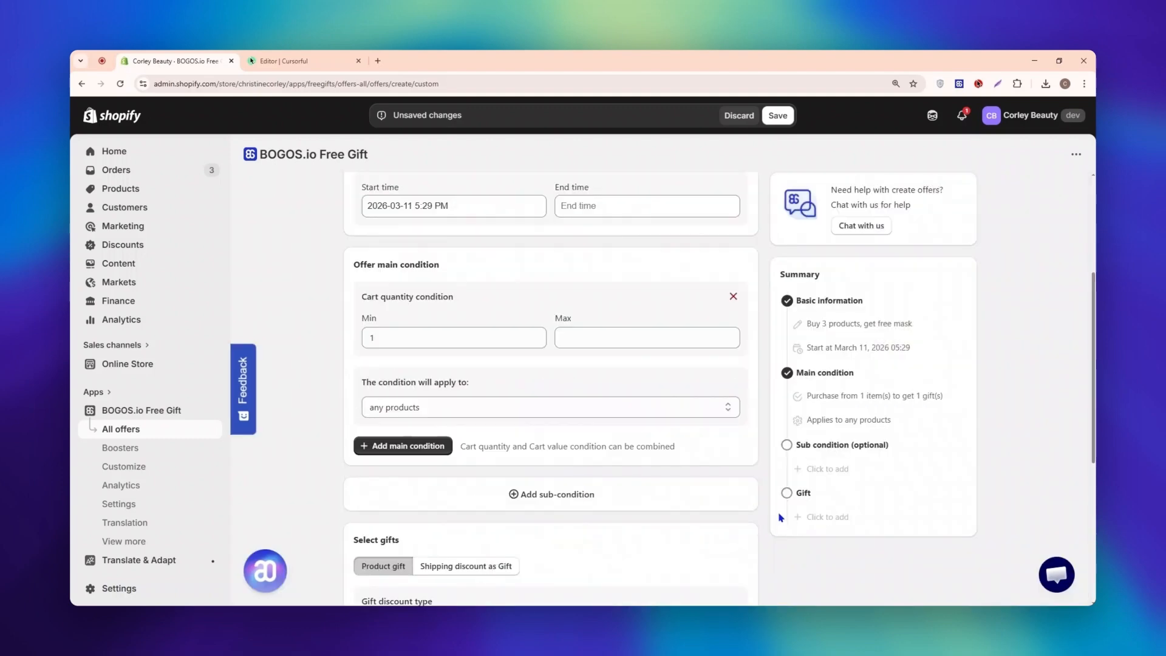
pyautogui.click(490, 338)
pyautogui.press('BackSpace')
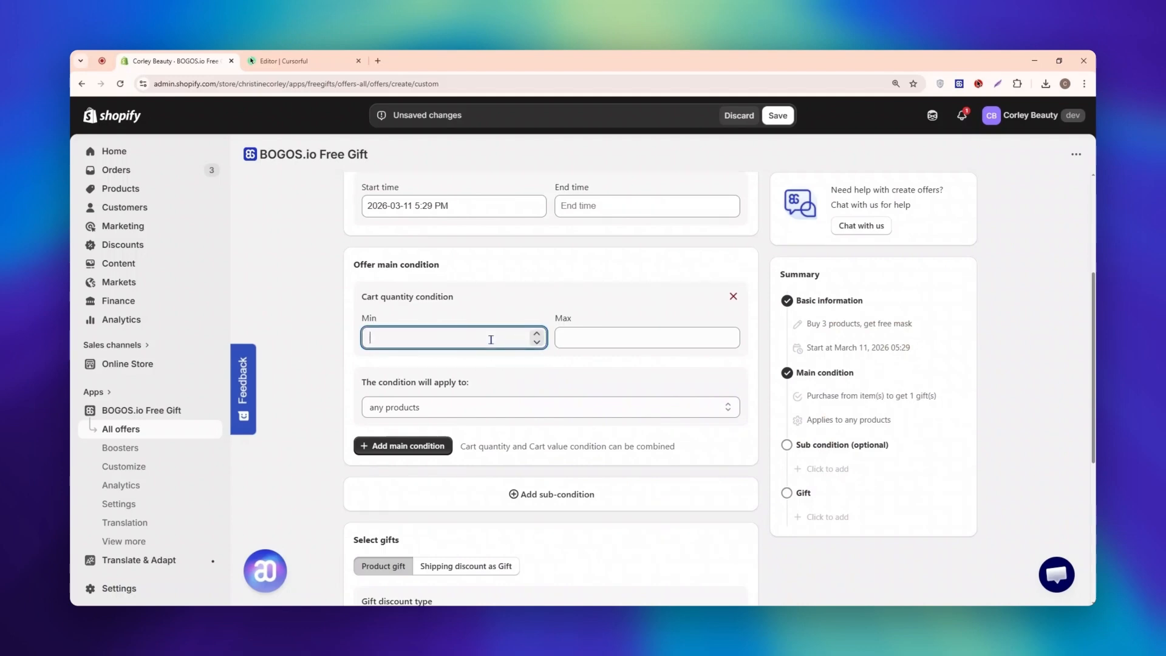
pyautogui.write('3')
pyautogui.click(614, 408)
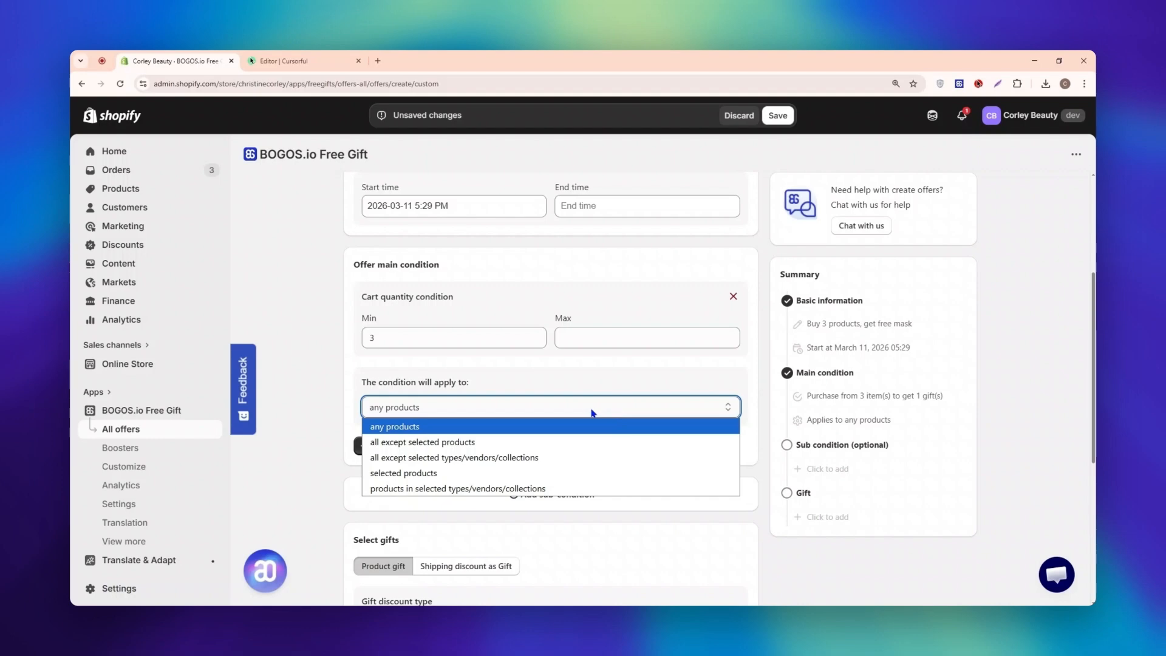
pyautogui.click(486, 428)
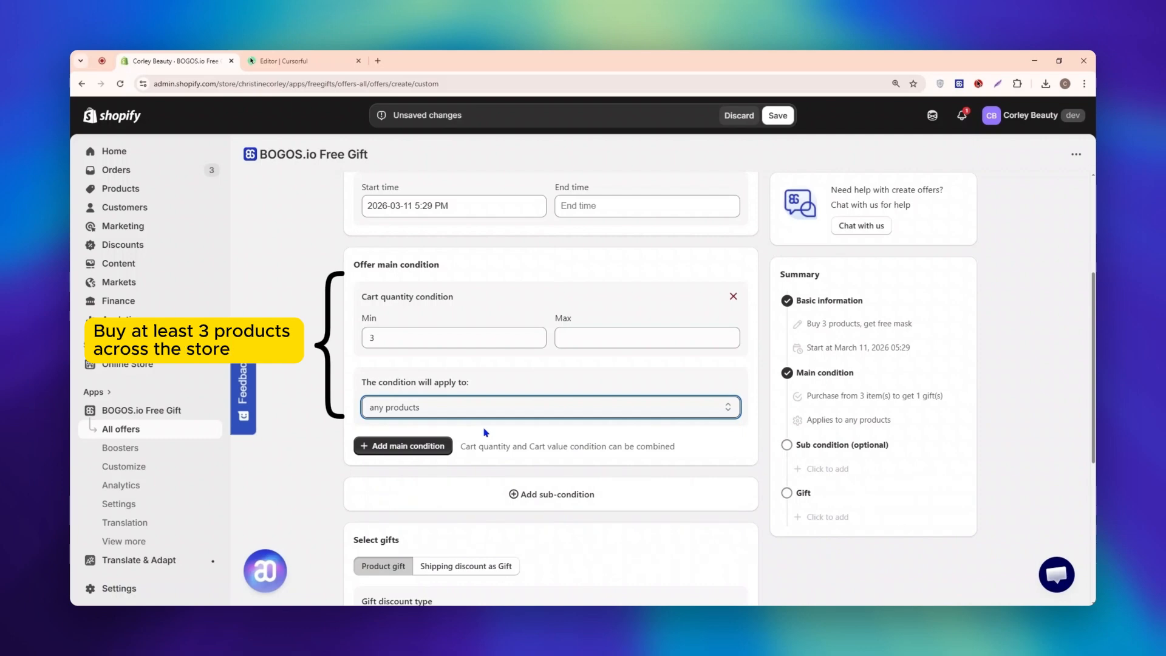
# Step: Apply the condition to products in selected types/vendors/collections and choose Blue Collection as the collection
pyautogui.click(549, 409)
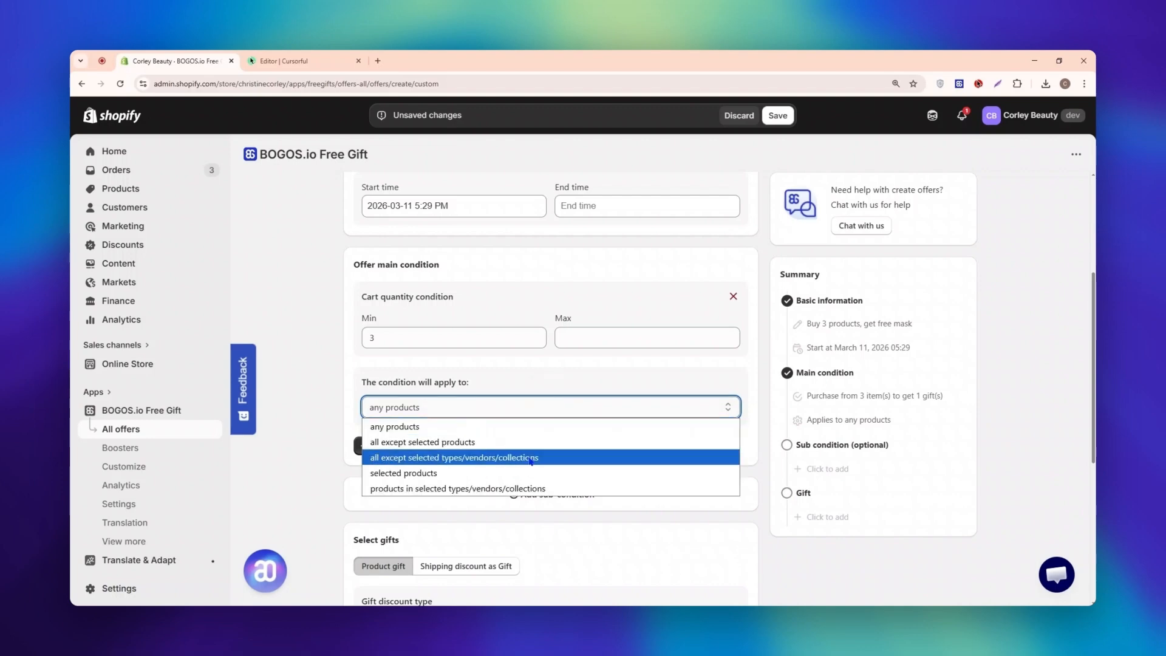
pyautogui.click(525, 490)
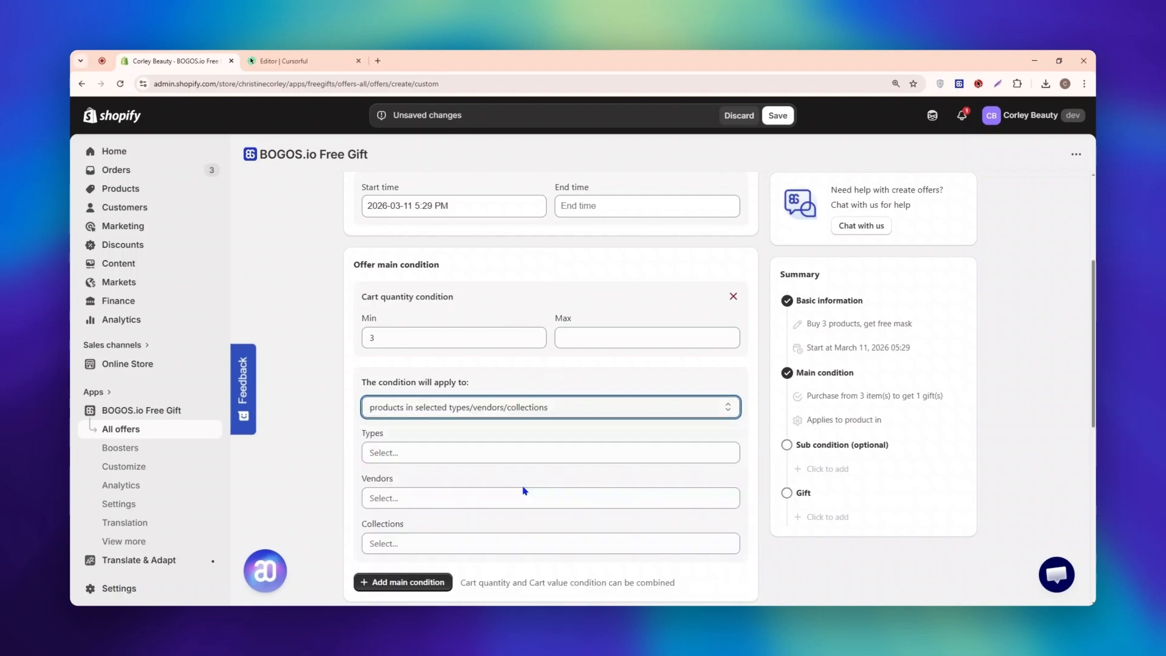
pyautogui.click(466, 543)
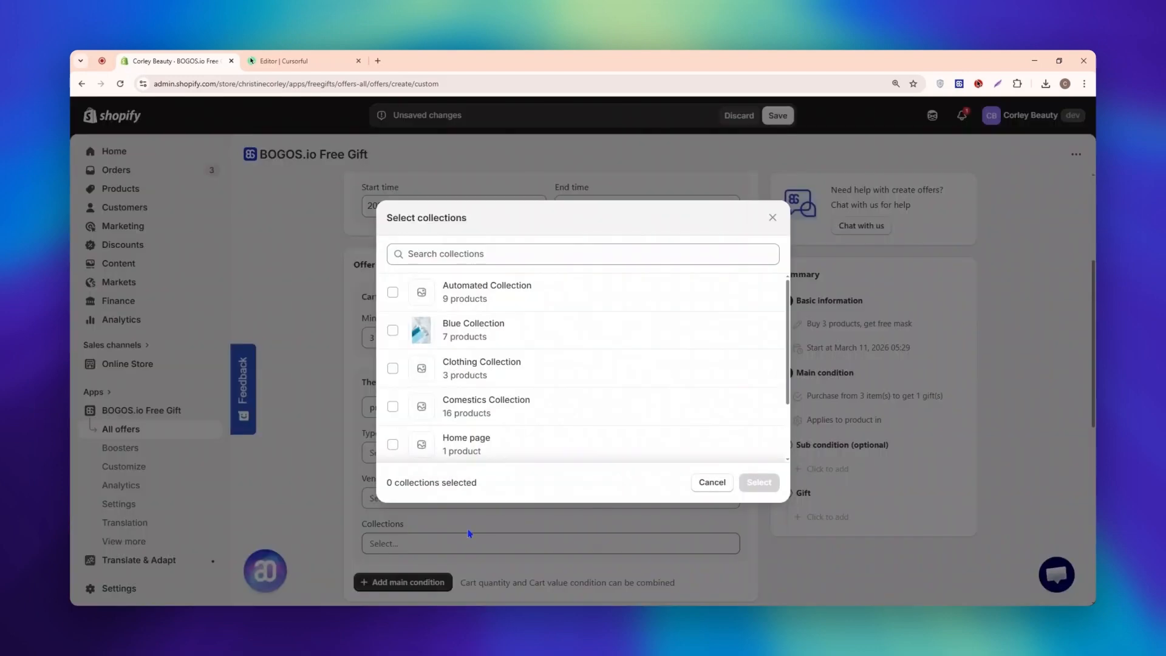
pyautogui.click(554, 332)
pyautogui.click(759, 482)
# Step: Look through the available sub-conditions, such as customers' order history and markets, and close the list without adding one
pyautogui.scroll(-4, 754, 486)
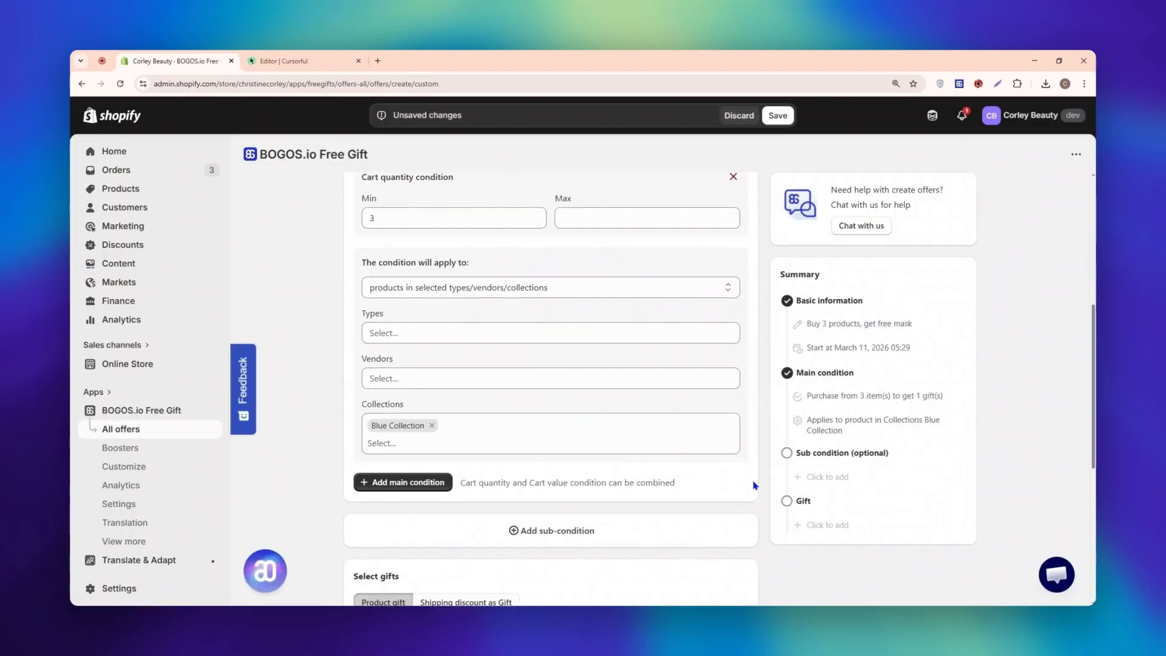
pyautogui.click(627, 437)
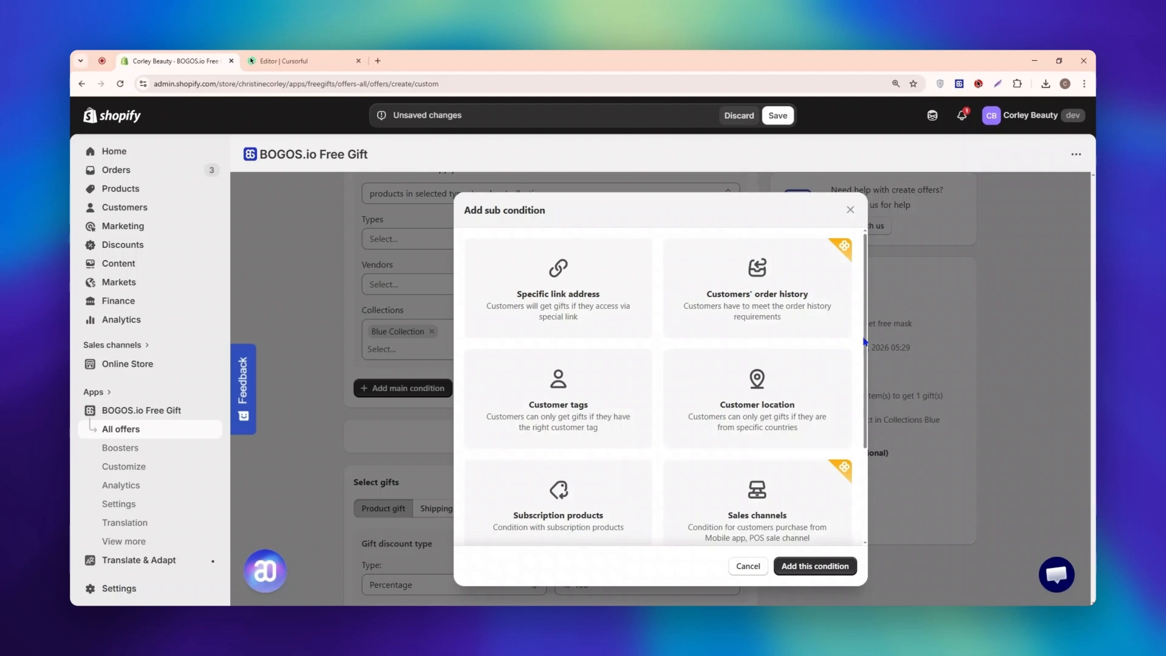
pyautogui.moveTo(865, 337); pyautogui.dragTo(849, 431)
pyautogui.scroll(3, 847, 419)
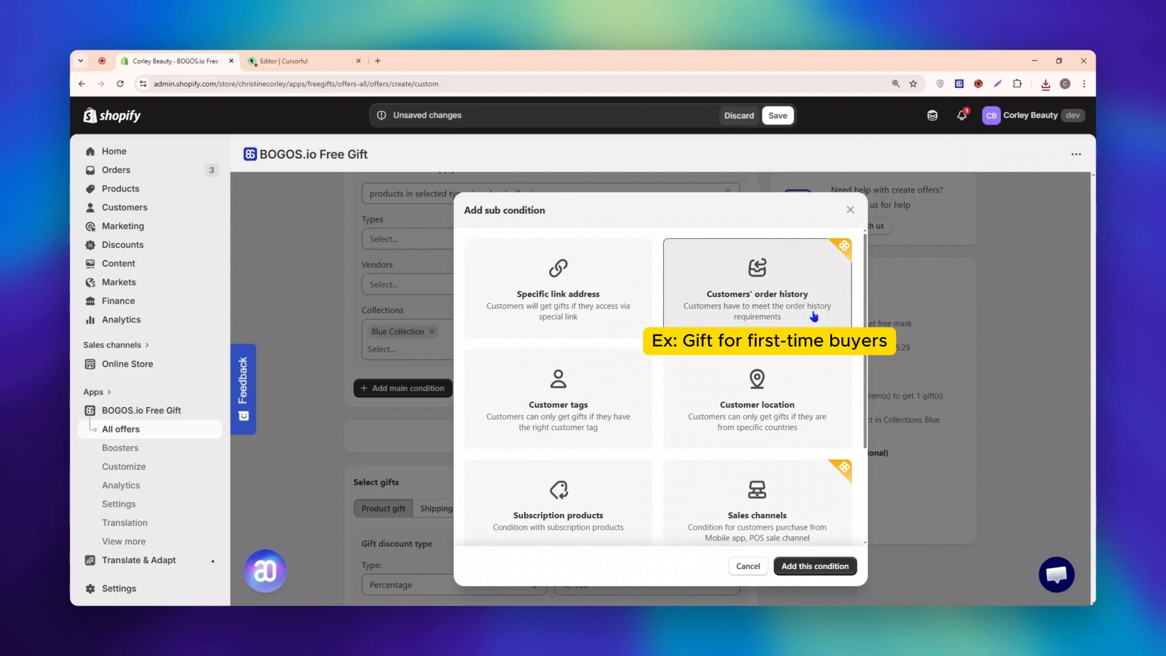
pyautogui.scroll(-2, 833, 357)
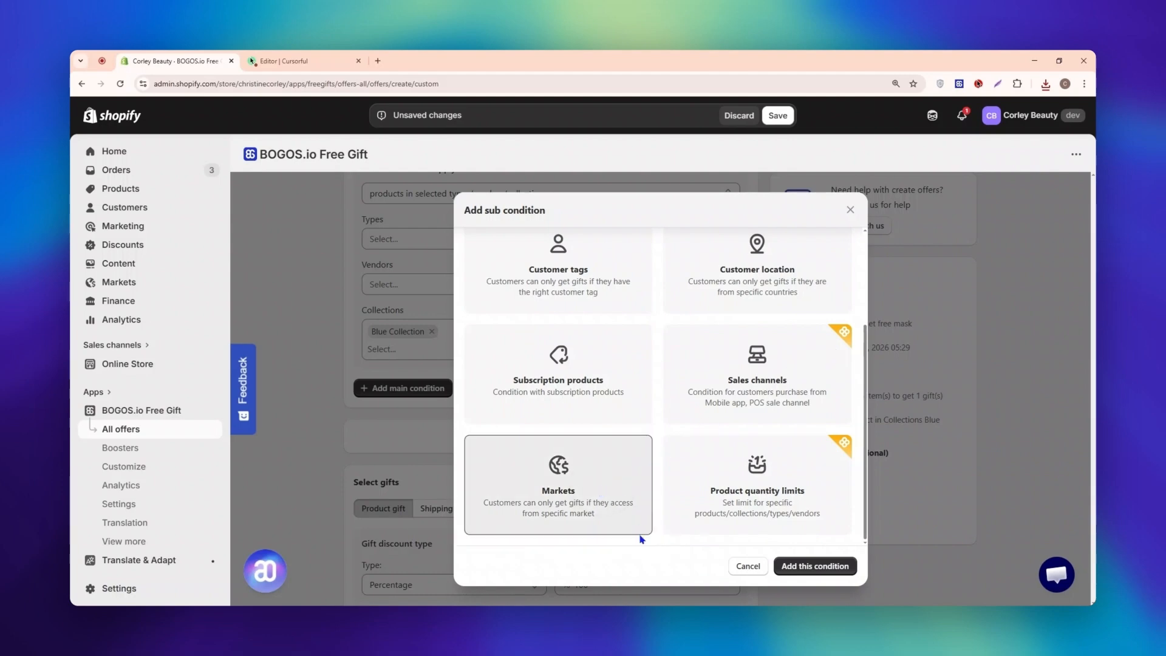
pyautogui.click(744, 569)
pyautogui.scroll(-4, 742, 529)
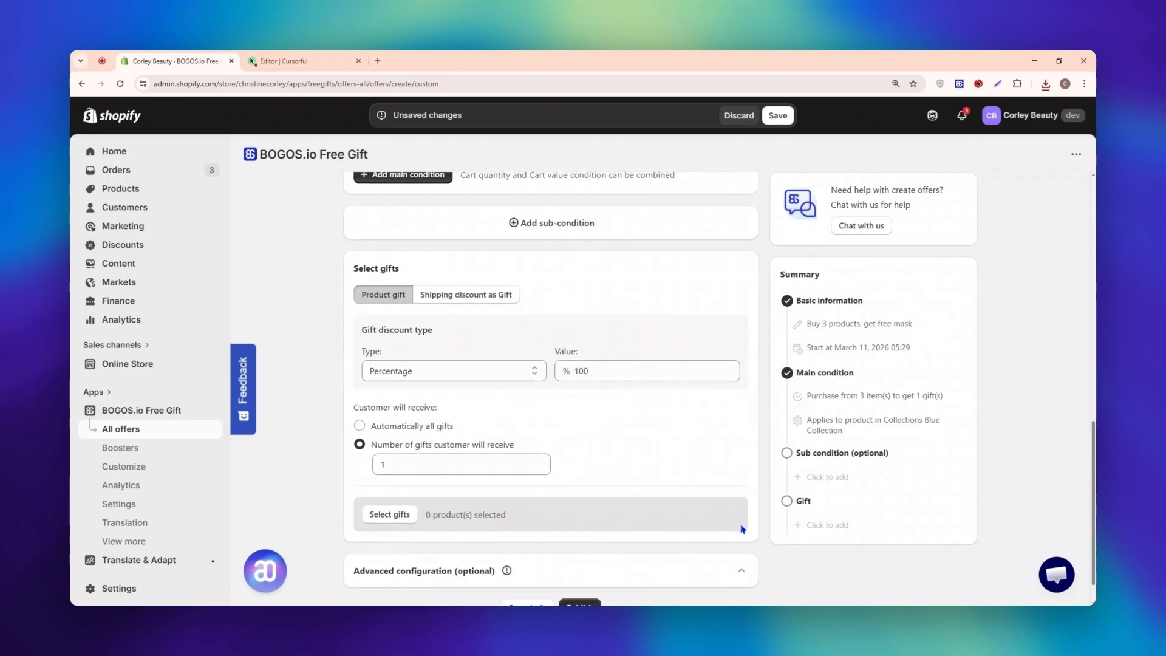
# Step: Use a Percentage gift discount with a value of 100 and let customers receive a set number of gifts, 1
pyautogui.click(535, 371)
pyautogui.click(510, 389)
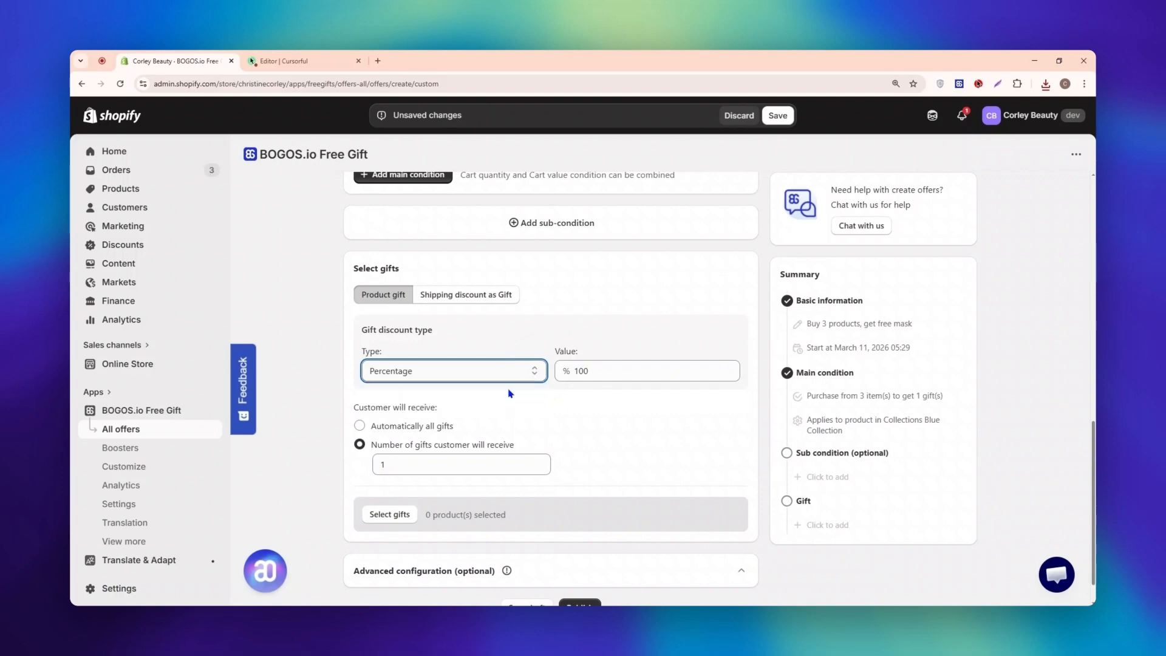
pyautogui.click(647, 372)
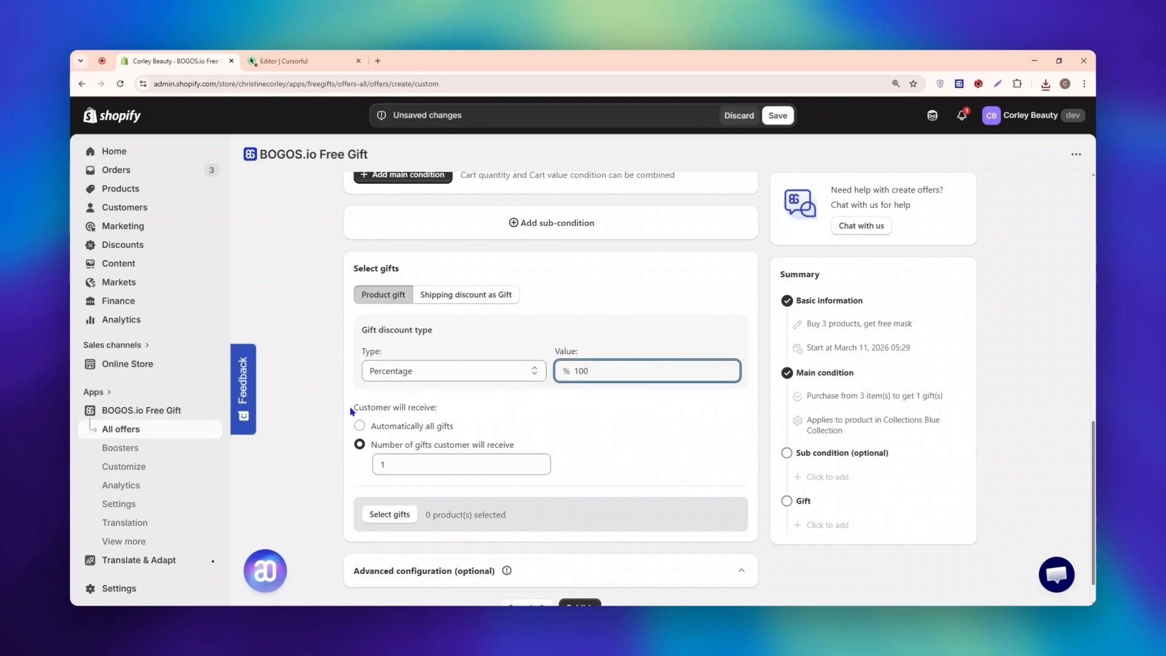
pyautogui.moveTo(351, 412); pyautogui.dragTo(449, 416)
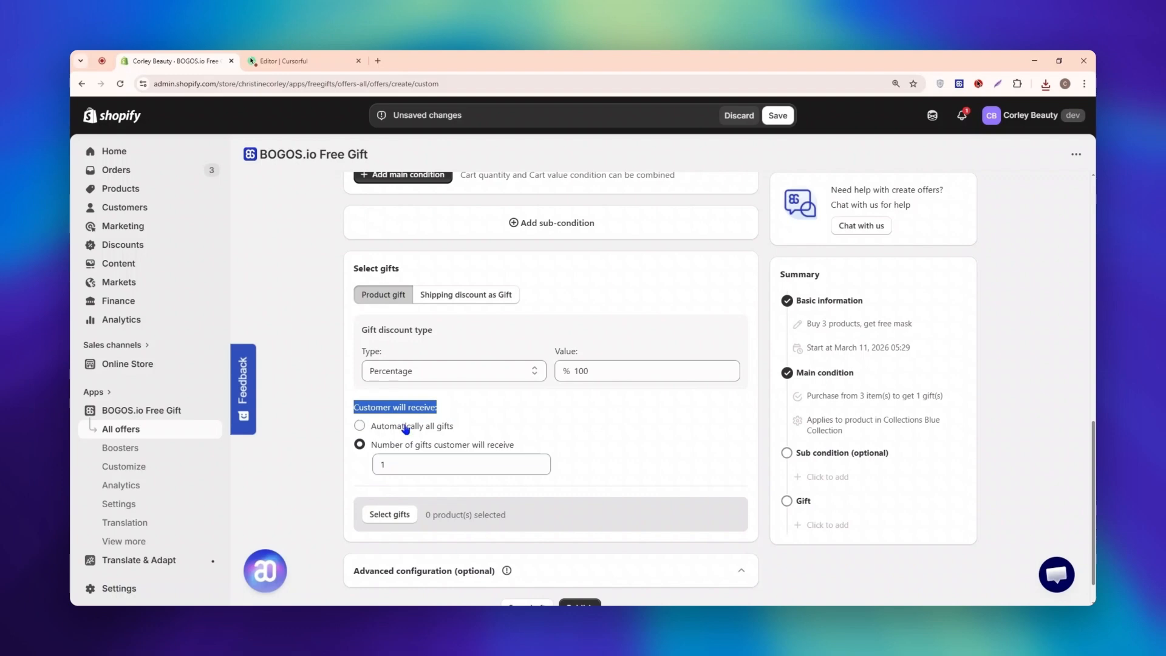
pyautogui.click(360, 447)
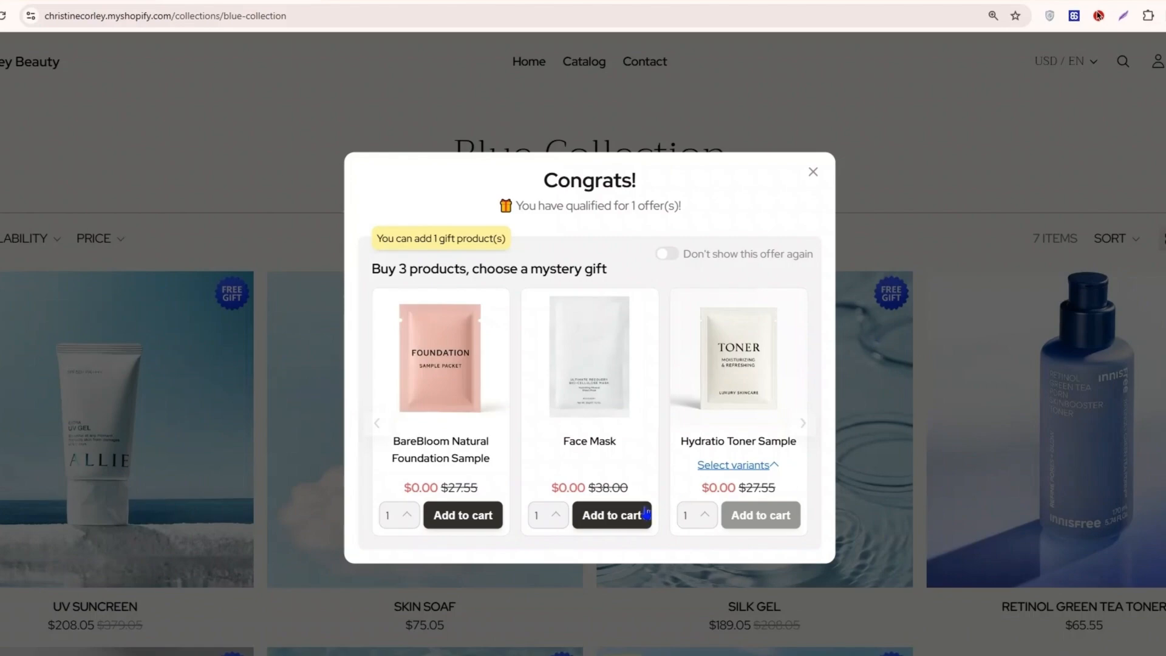
# Step: On the storefront, add the Face Mask from the gift offer popup to the cart and open the cart
pyautogui.click(646, 513)
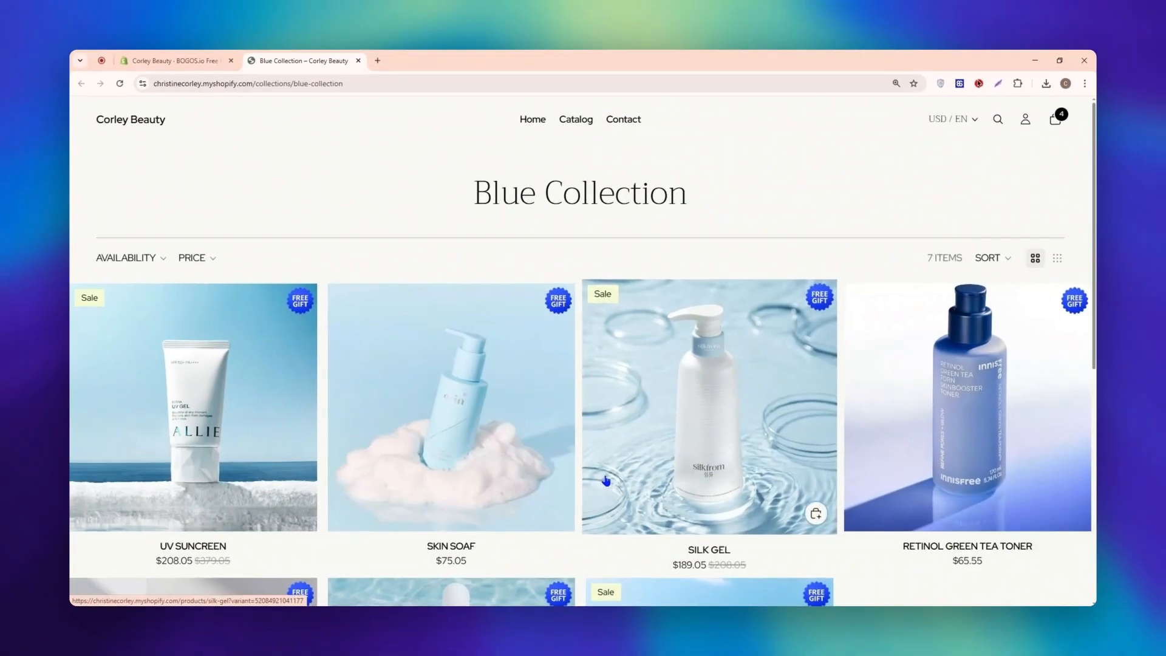
pyautogui.click(1055, 120)
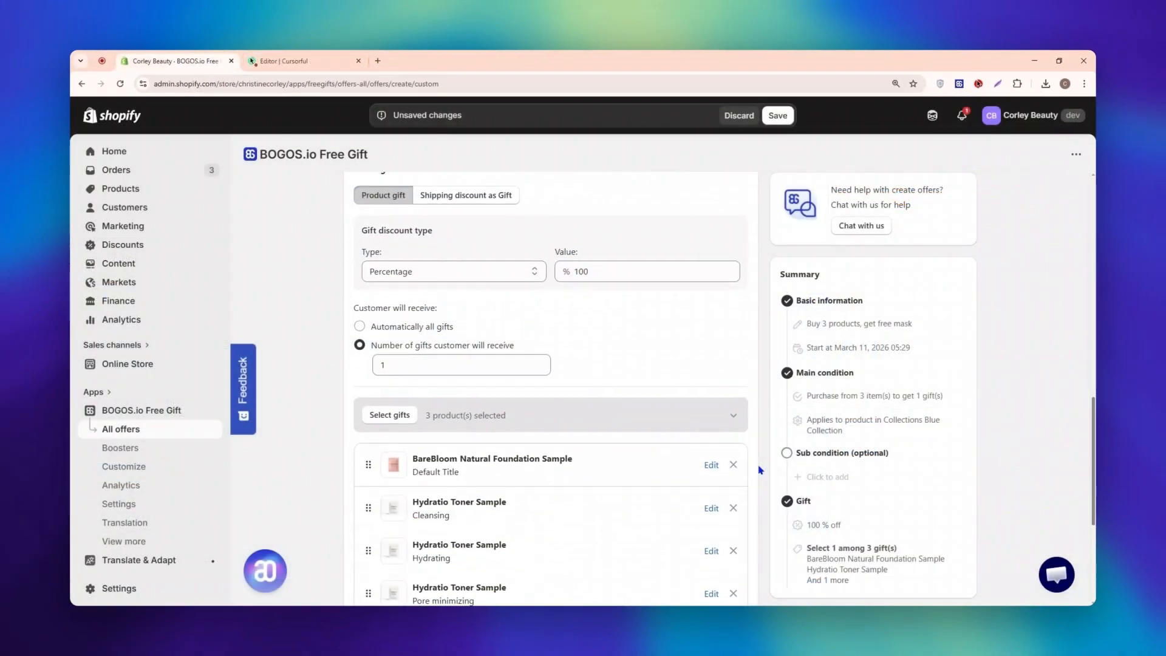
# Step: Set the offer to give customers all gifts automatically, and raise the Skin Soaf quantity by one in the storefront cart
pyautogui.scroll(-1, 760, 470)
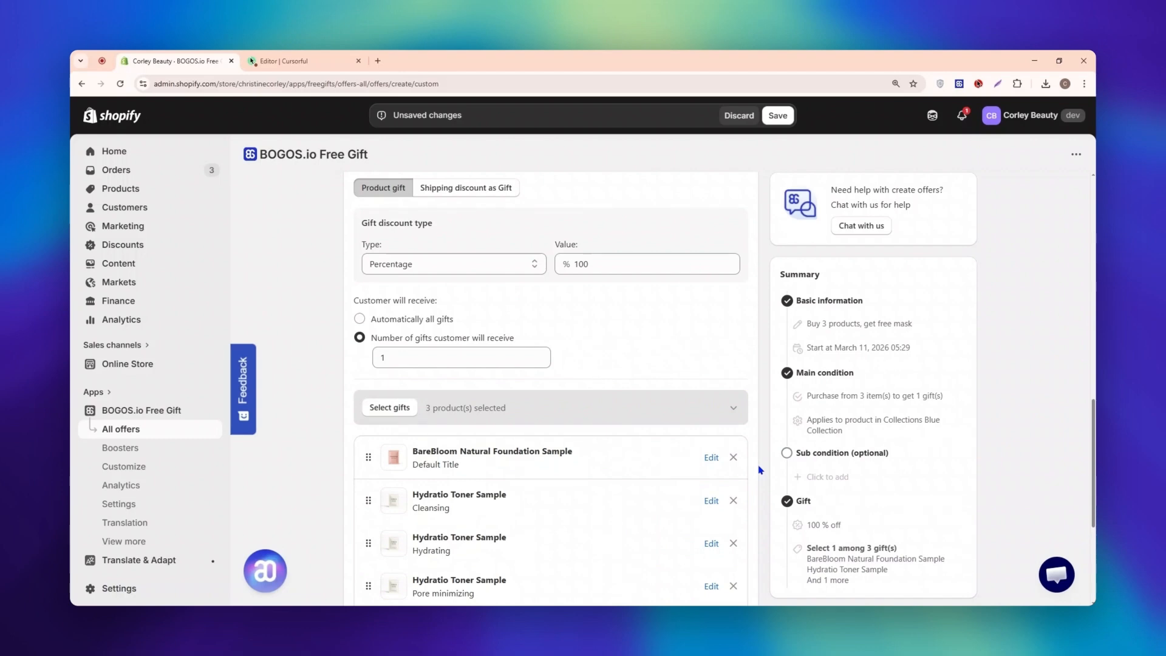
pyautogui.click(387, 321)
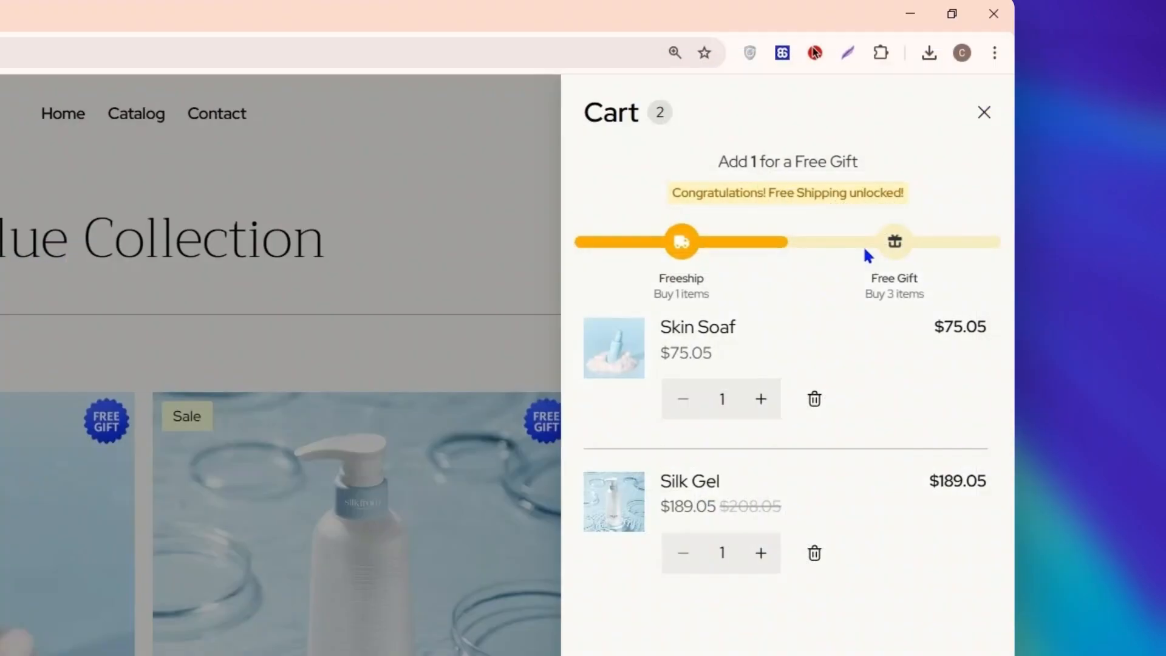
pyautogui.click(762, 400)
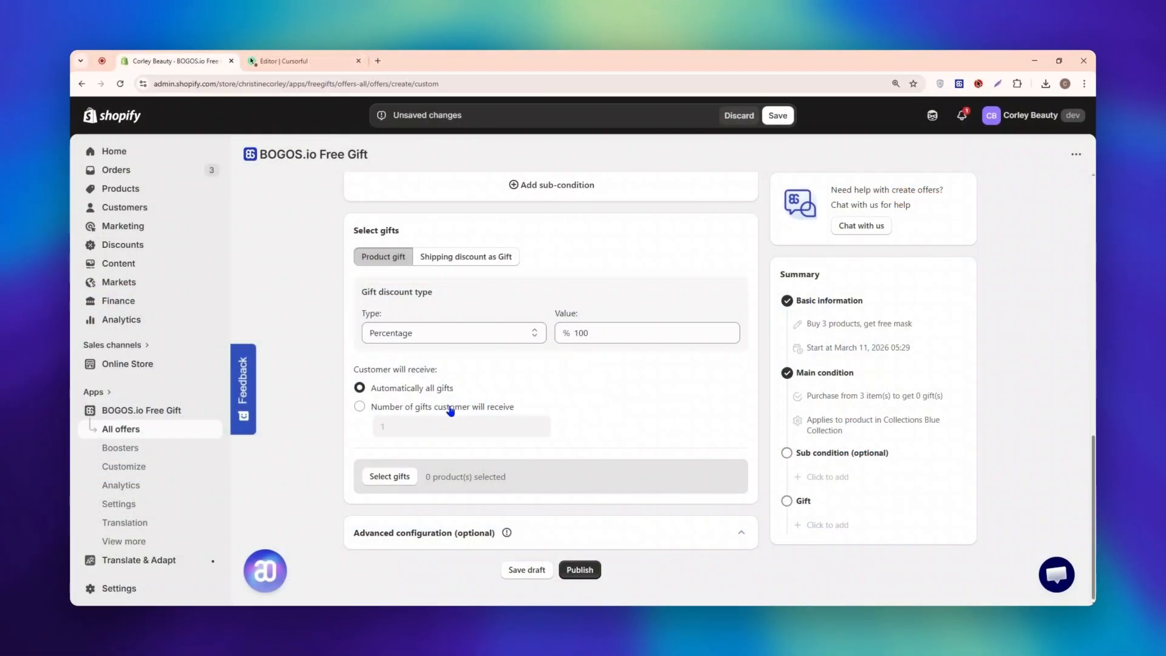
# Step: Search the products for "mask", add Face Mask as the offer's gift and publish the offer
pyautogui.click(402, 480)
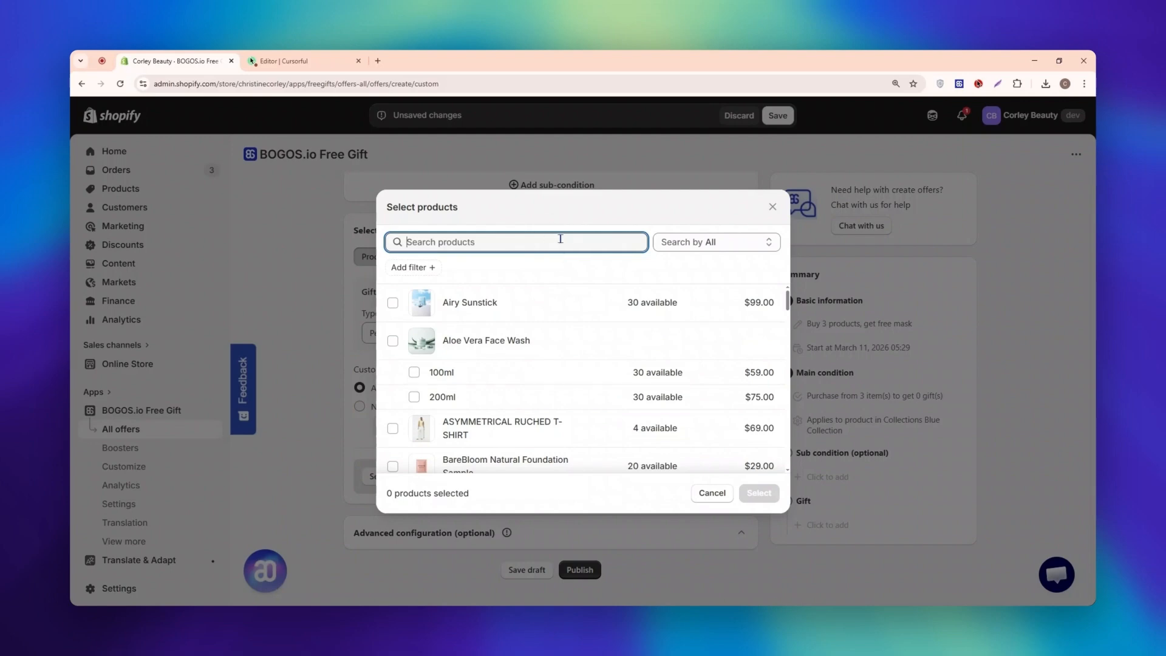
pyautogui.write('mask')
pyautogui.click(521, 304)
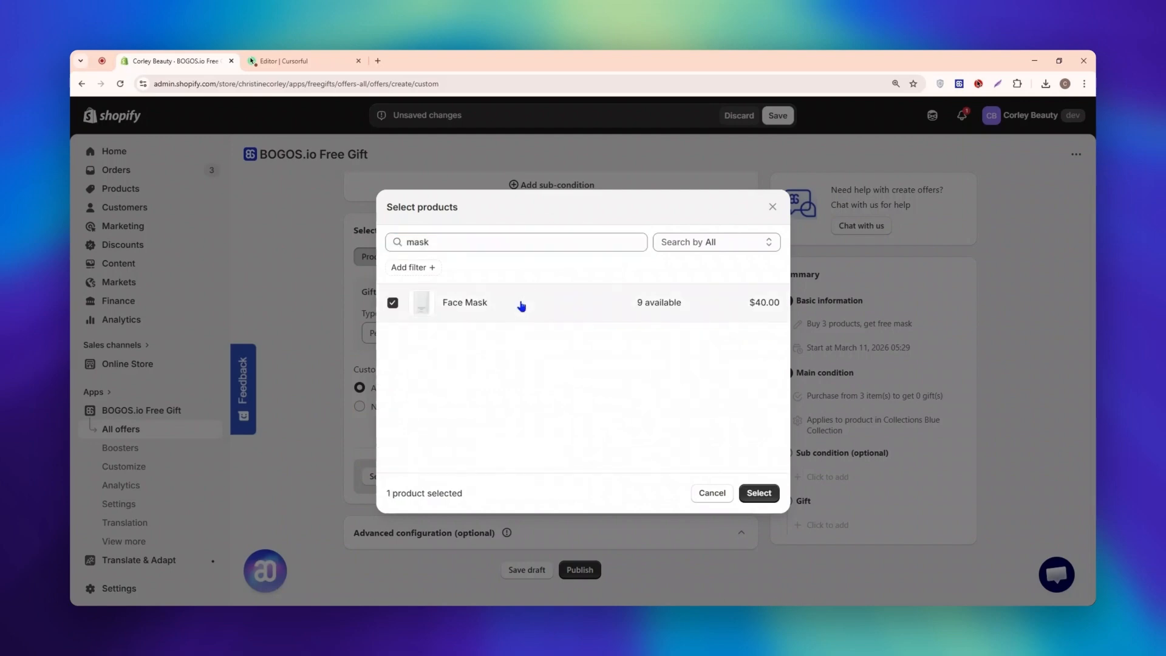
pyautogui.click(759, 493)
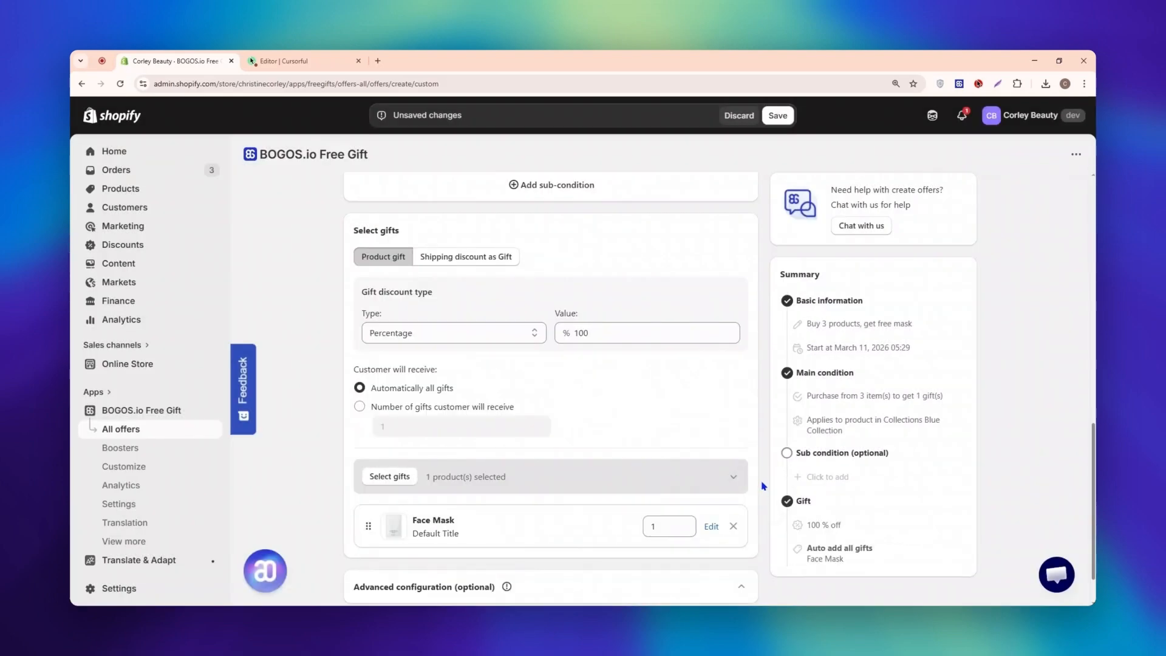
pyautogui.scroll(-1, 763, 486)
pyautogui.click(580, 569)
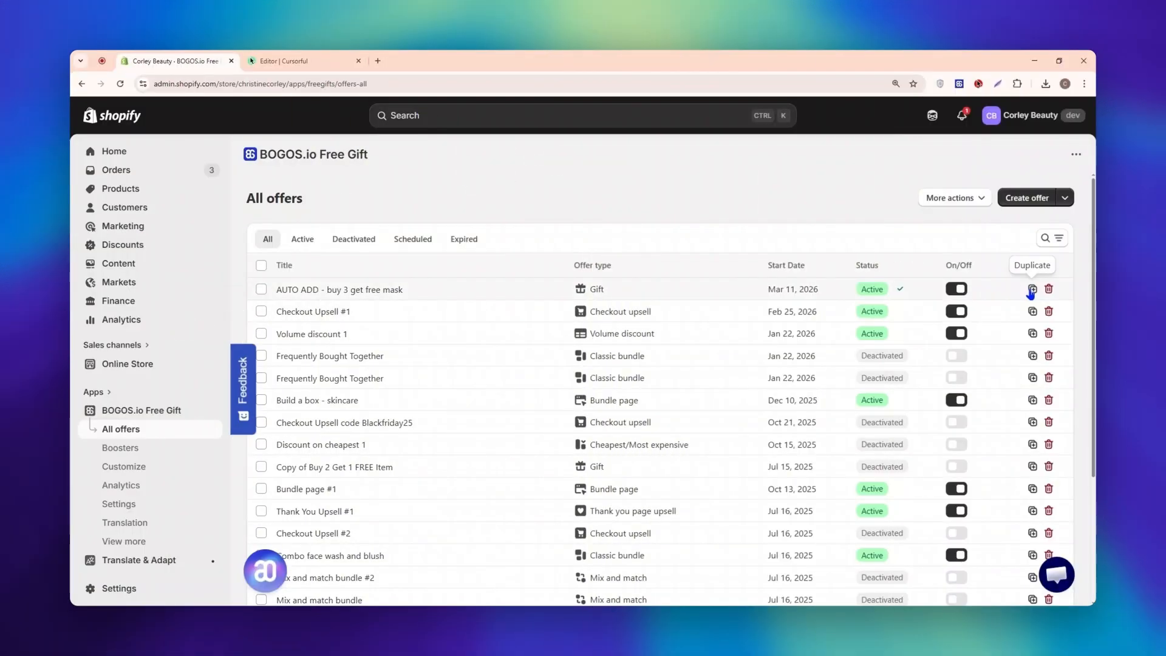
# Step: Duplicate the "AUTO ADD - buy 3 get free mask" offer and rename the copy "AUTO ADD - buy 4 get free mask"
pyautogui.click(1031, 291)
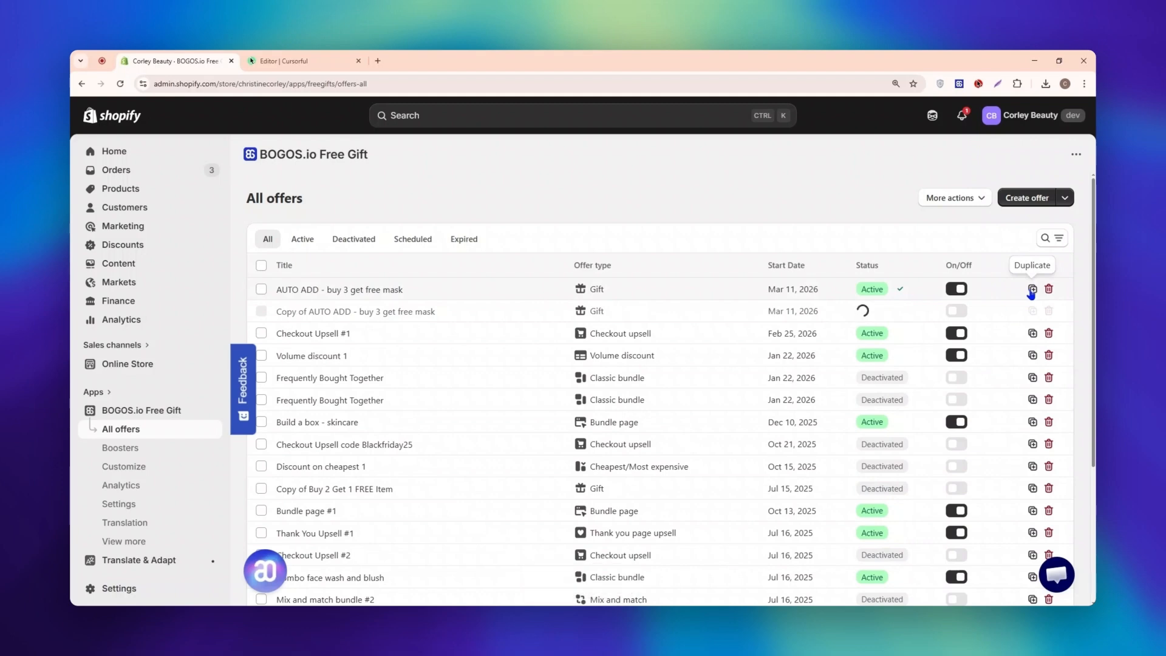
pyautogui.click(434, 313)
pyautogui.moveTo(400, 285); pyautogui.dragTo(357, 285)
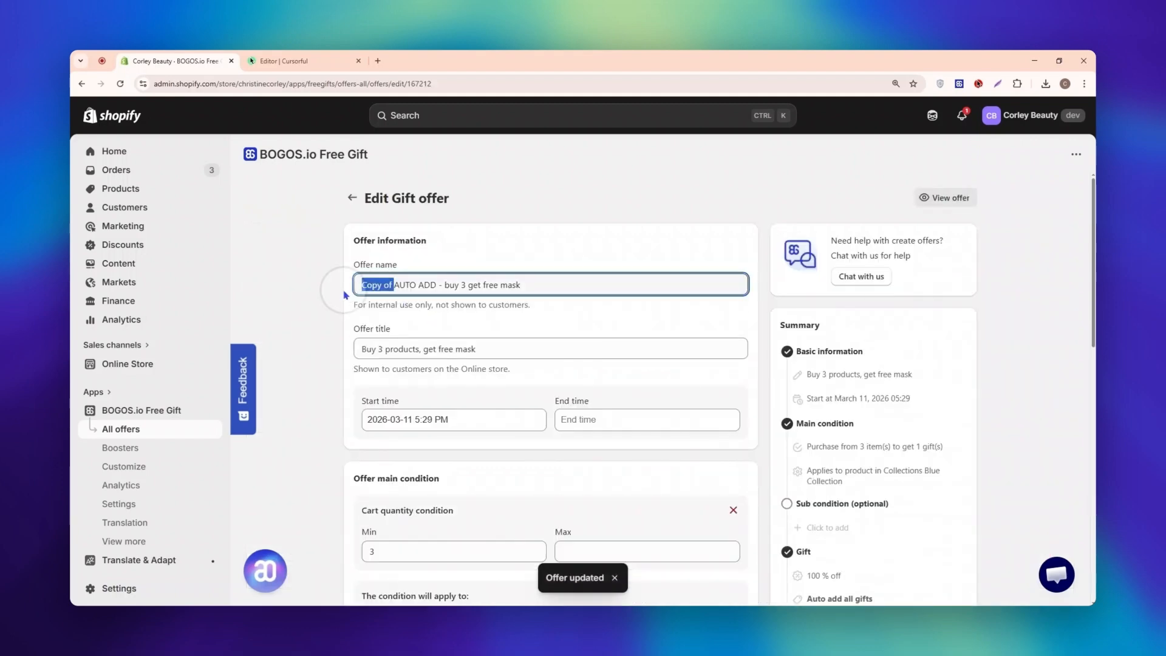
pyautogui.press('BackSpace')
pyautogui.write('4')
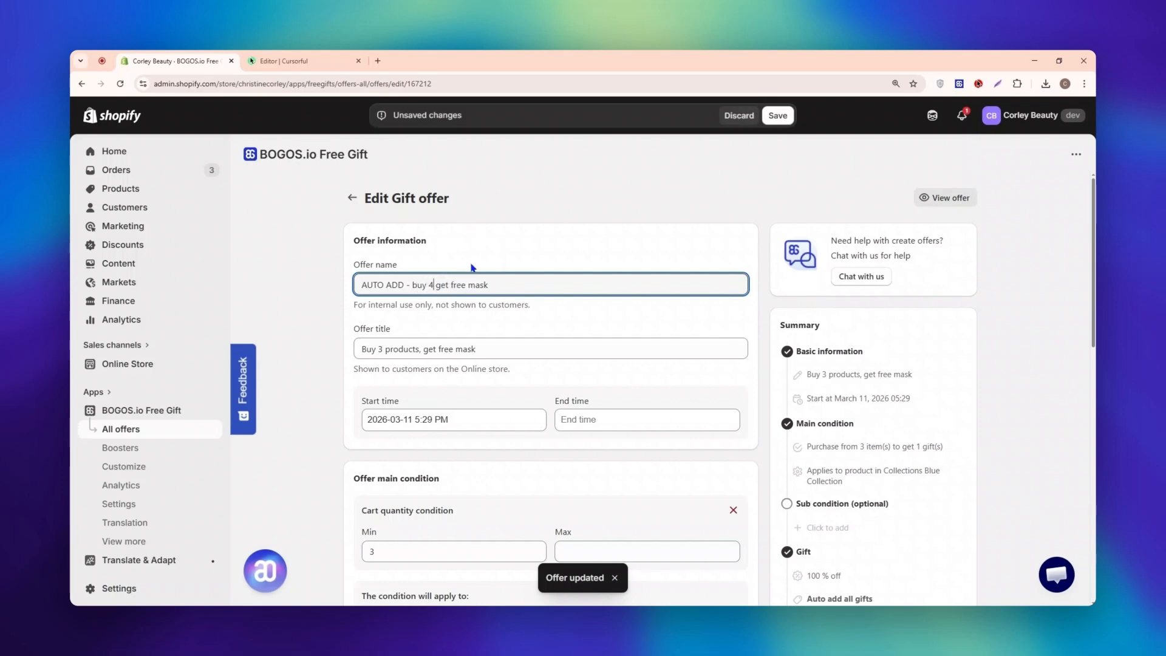
# Step: Change the duplicated offer's customer-facing title to "Buy 4 products, get free mask"
pyautogui.click(383, 349)
pyautogui.press('BackSpace')
pyautogui.write('4')
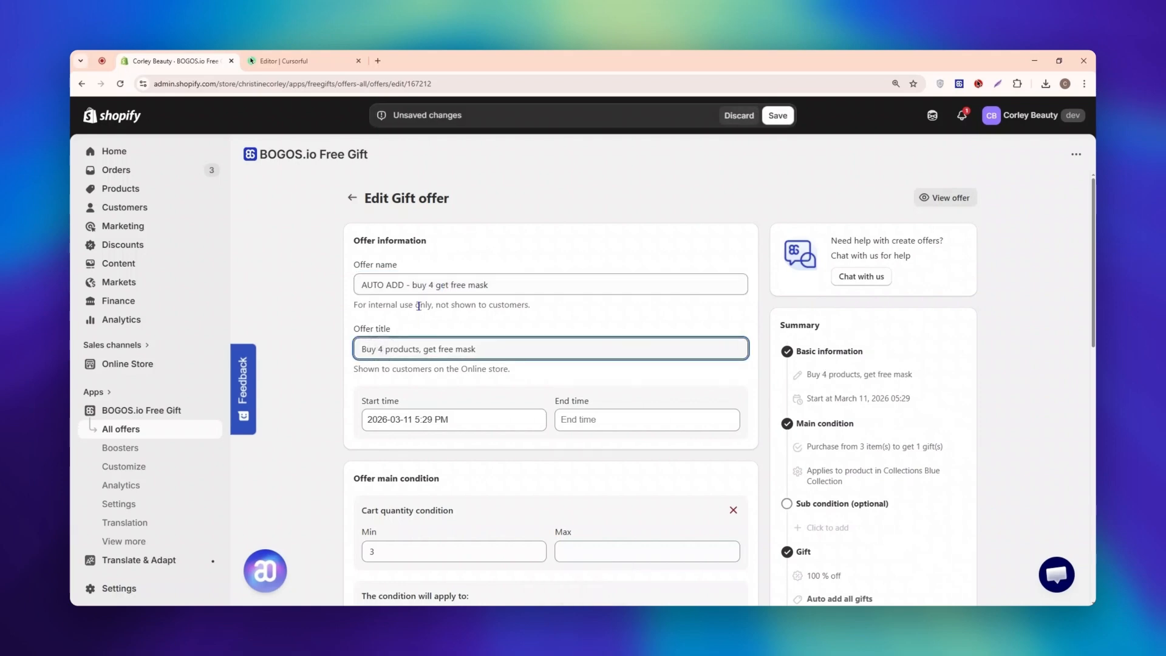
# Step: Set the minimum of the duplicated offer's cart quantity condition to 4
pyautogui.scroll(-3, 649, 396)
pyautogui.click(496, 387)
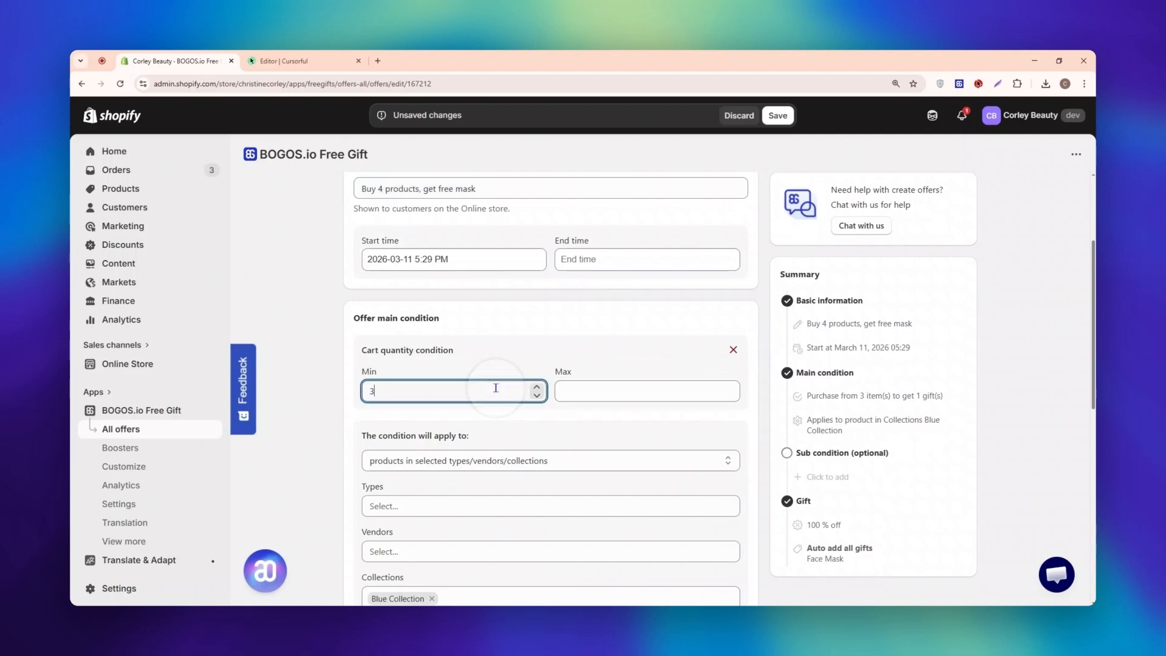
pyautogui.press('BackSpace')
pyautogui.write('4')
# Step: Replace the Face Mask gift with Airy Sunstick in the duplicated offer's selected gifts
pyautogui.scroll(-7, 729, 413)
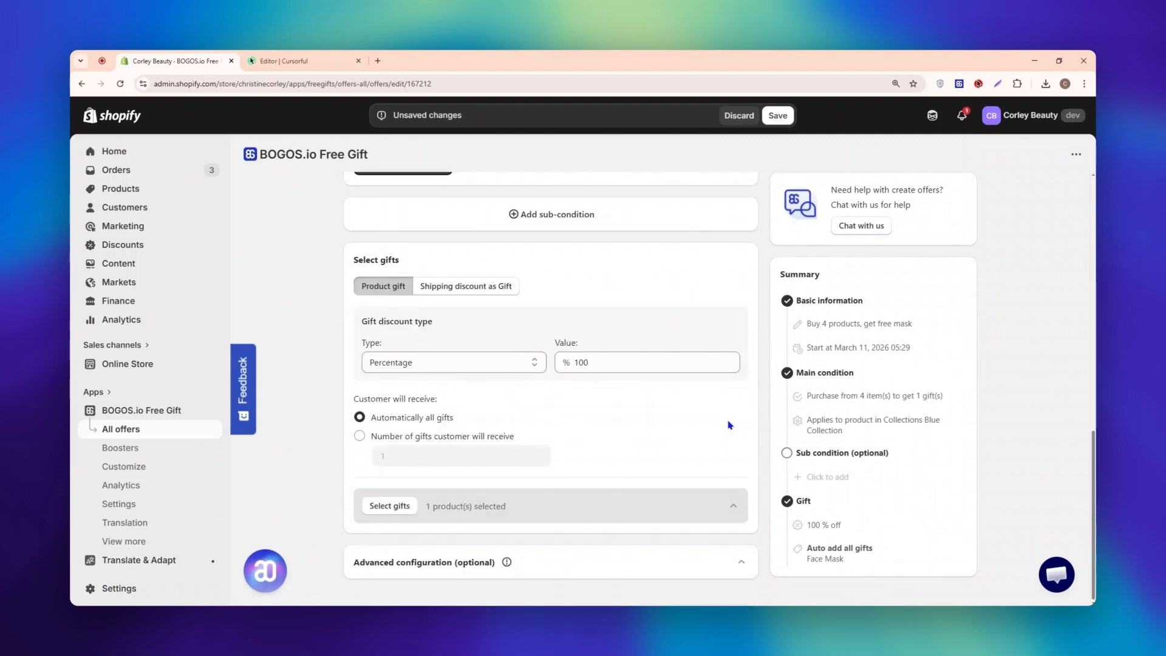
pyautogui.click(732, 506)
pyautogui.scroll(-2, 698, 498)
pyautogui.click(676, 497)
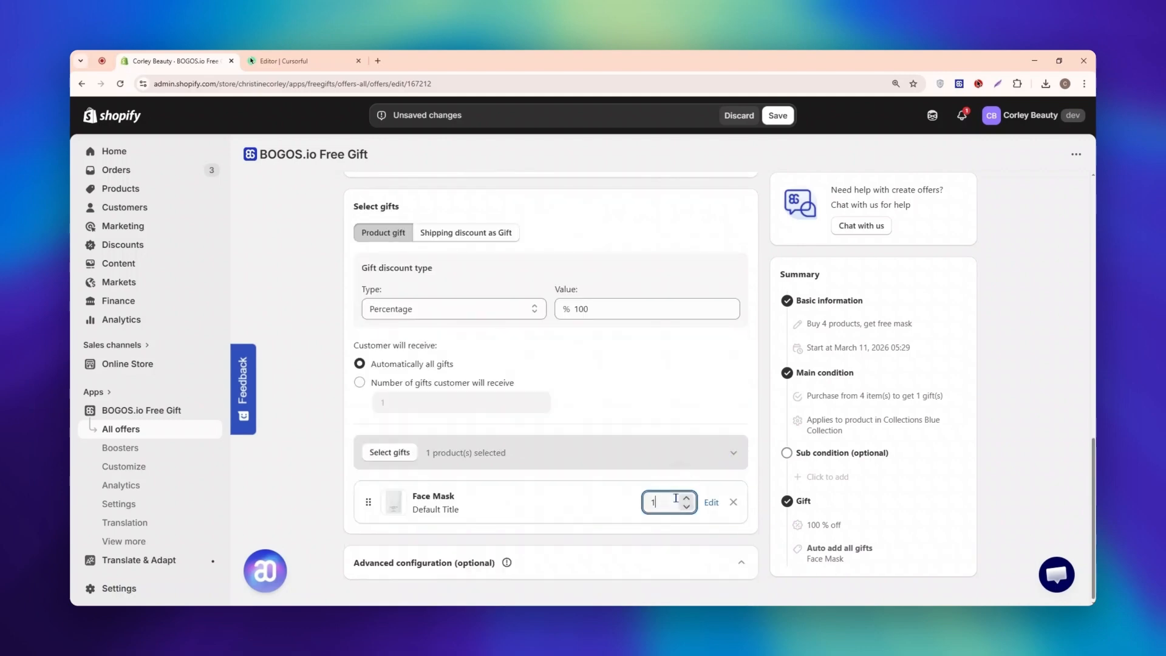
pyautogui.click(733, 502)
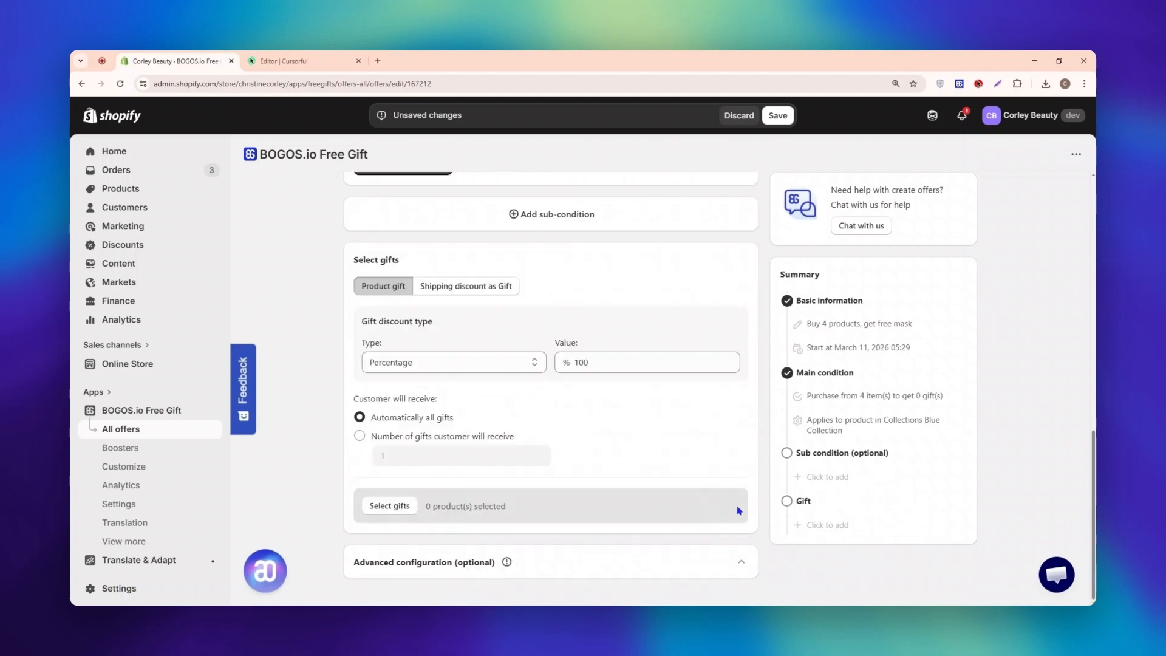
pyautogui.click(390, 507)
pyautogui.click(559, 300)
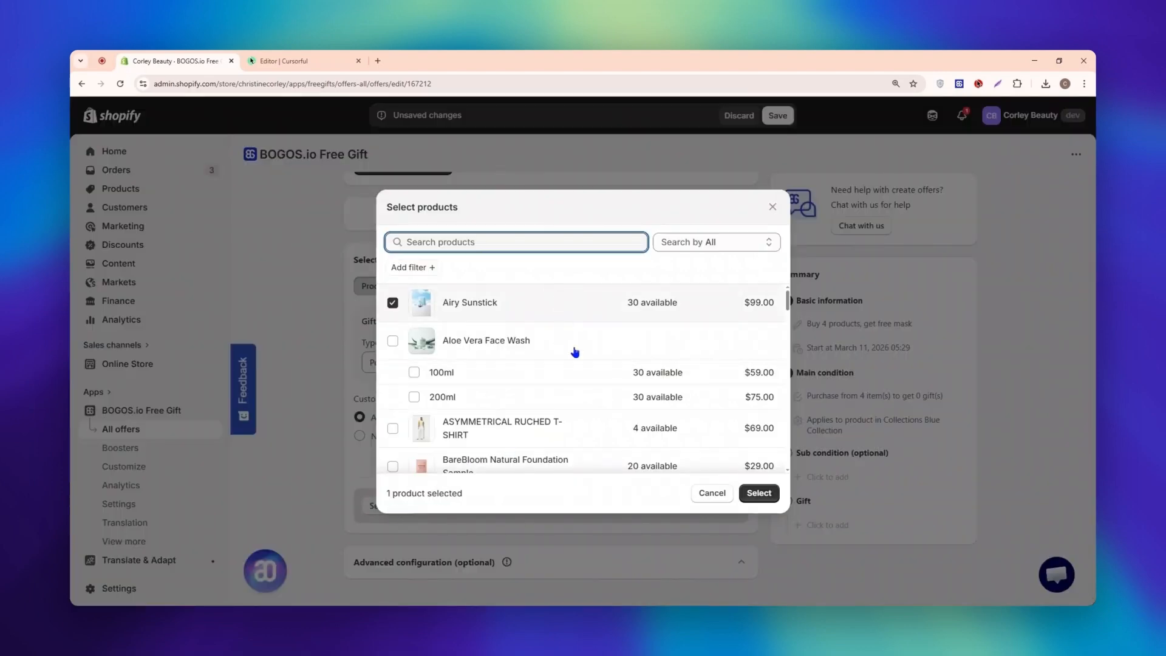
pyautogui.click(758, 494)
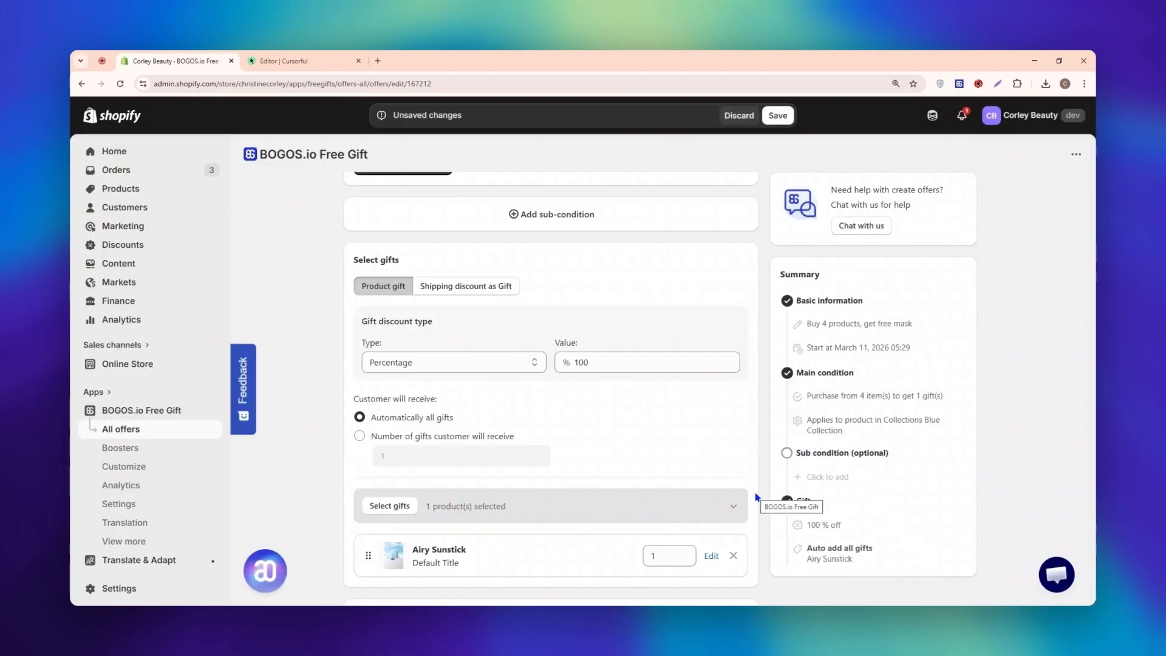
# Step: In the advanced configuration, keep the offer's priority at 1 and enable Stop lower priority
pyautogui.scroll(-1, 756, 496)
pyautogui.click(741, 561)
pyautogui.scroll(-4, 380, 449)
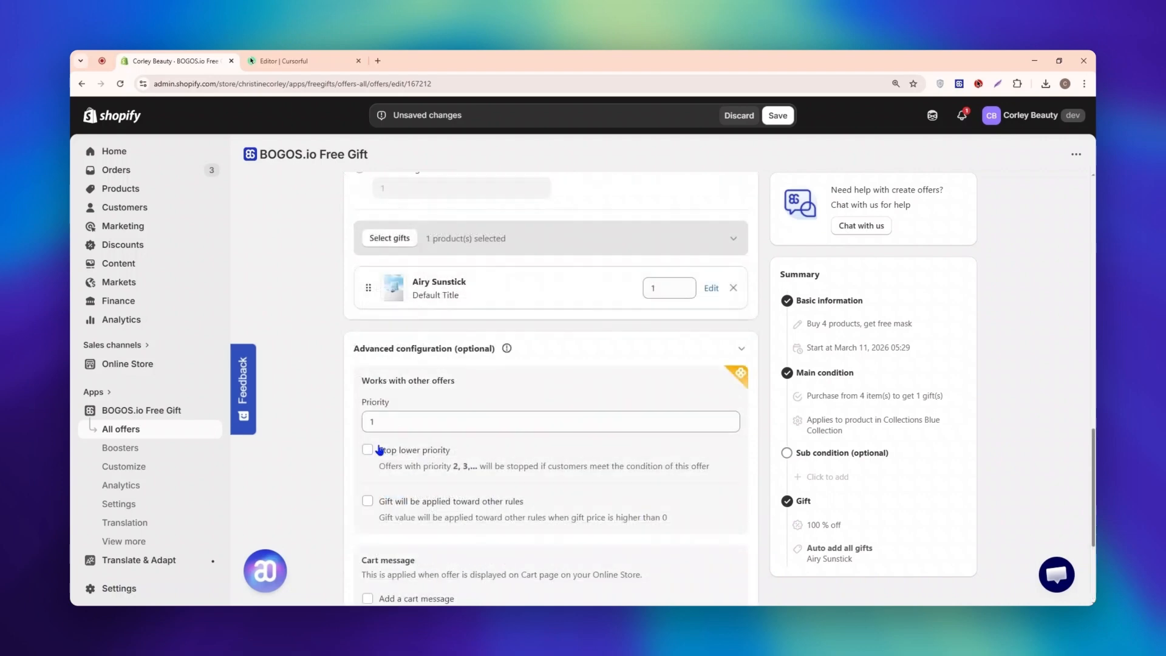
pyautogui.moveTo(358, 405); pyautogui.dragTo(388, 406)
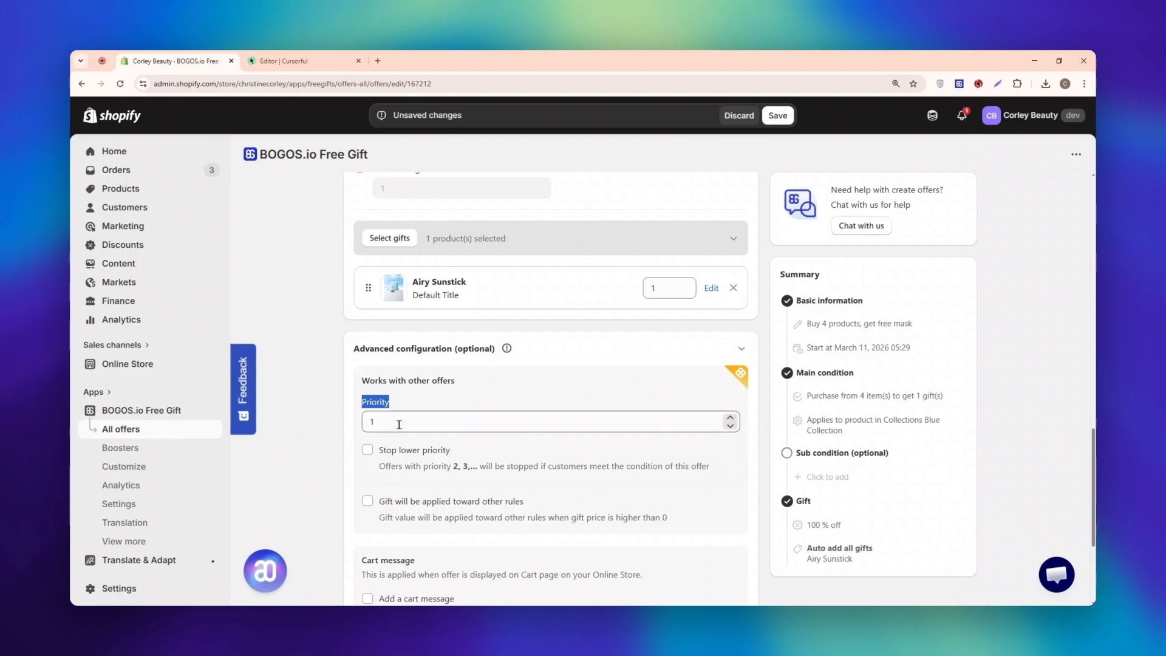
pyautogui.click(399, 423)
pyautogui.click(368, 451)
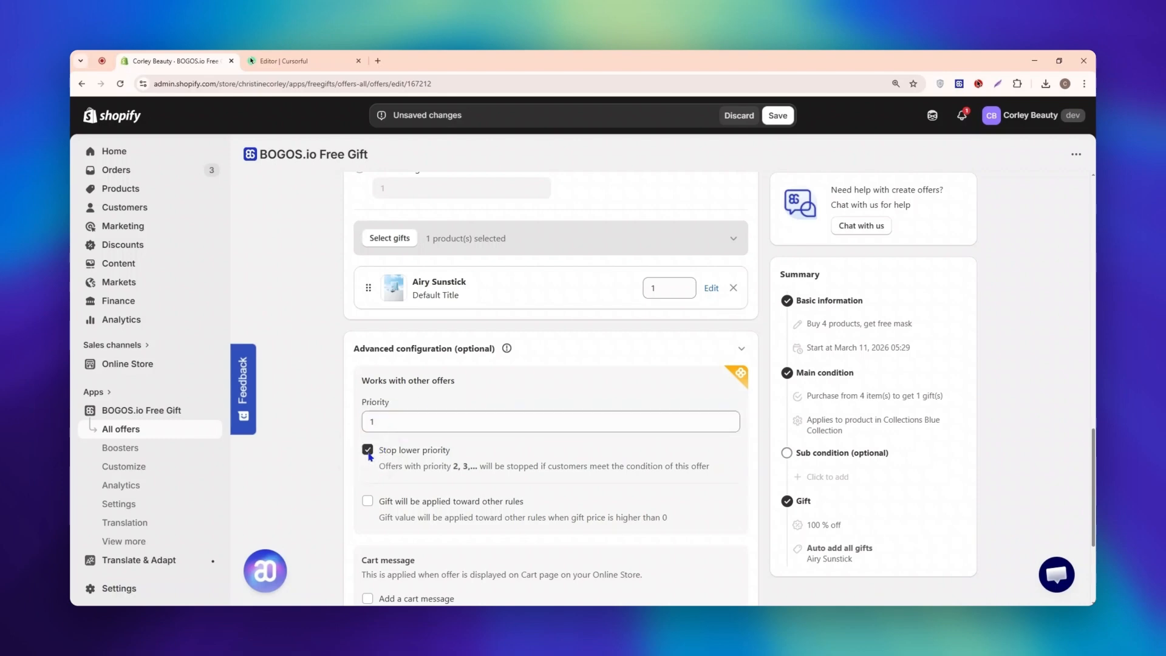
# Step: Save the duplicated offer and activate "AUTO ADD - buy 4 get free mask" in the offers list
pyautogui.scroll(-3, 369, 455)
pyautogui.click(781, 121)
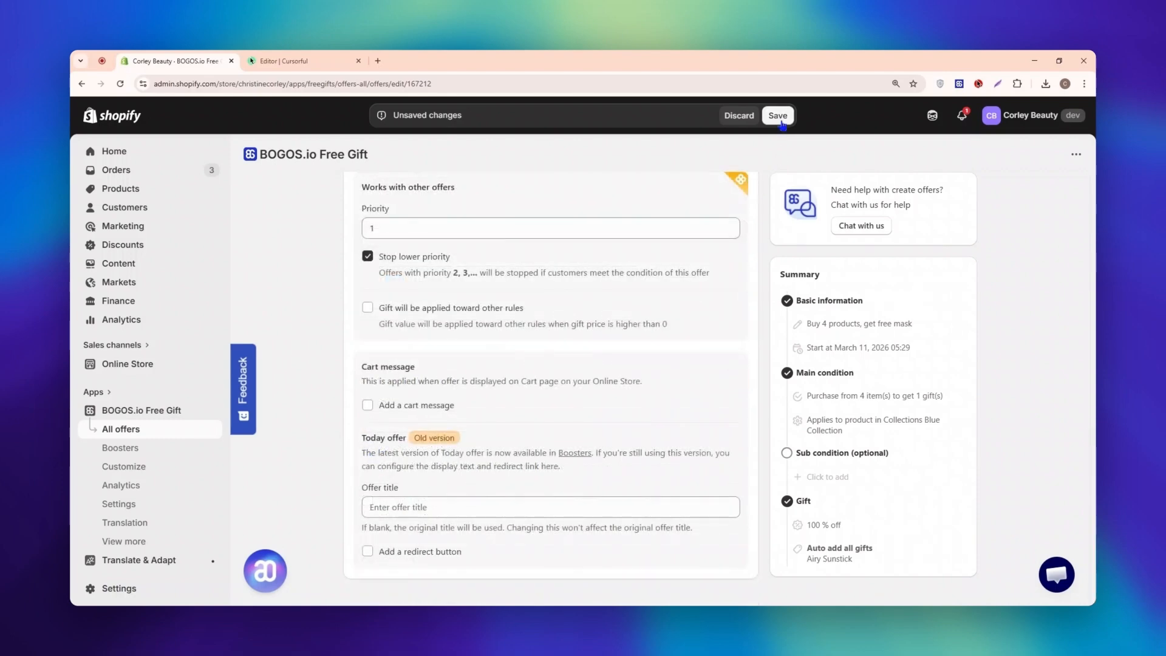
pyautogui.click(957, 310)
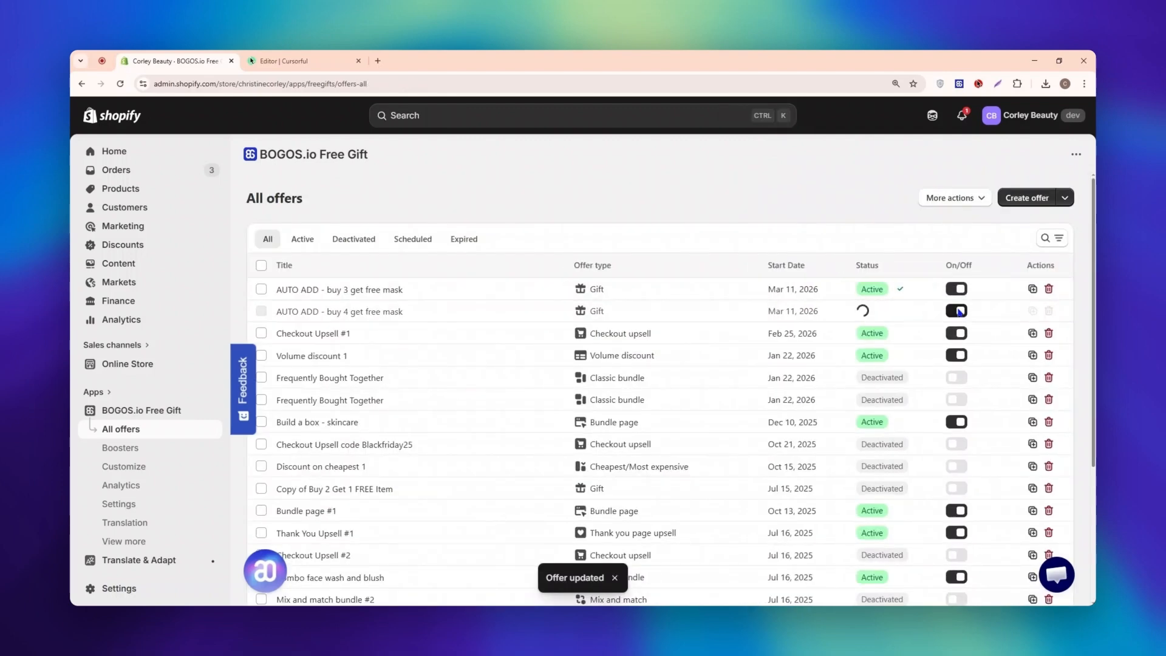
# Step: Set the "AUTO ADD - buy 3 get free mask" offer's priority to 2 with Stop lower priority enabled, and save the offer
pyautogui.click(404, 289)
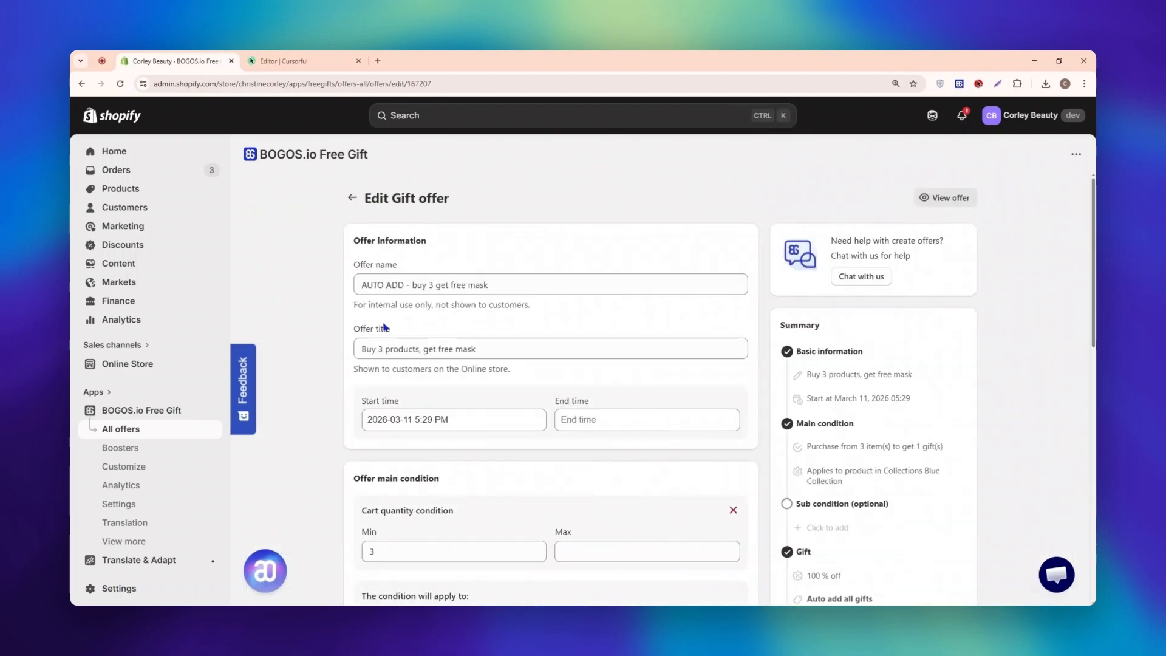
pyautogui.scroll(-10, 735, 339)
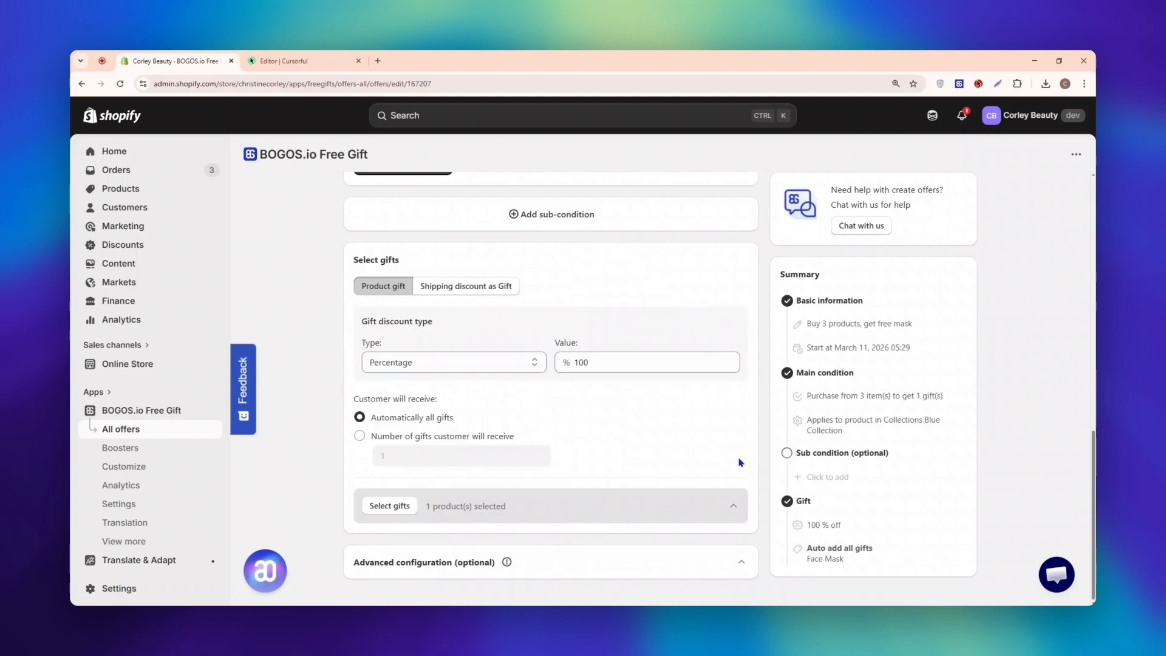
pyautogui.click(741, 562)
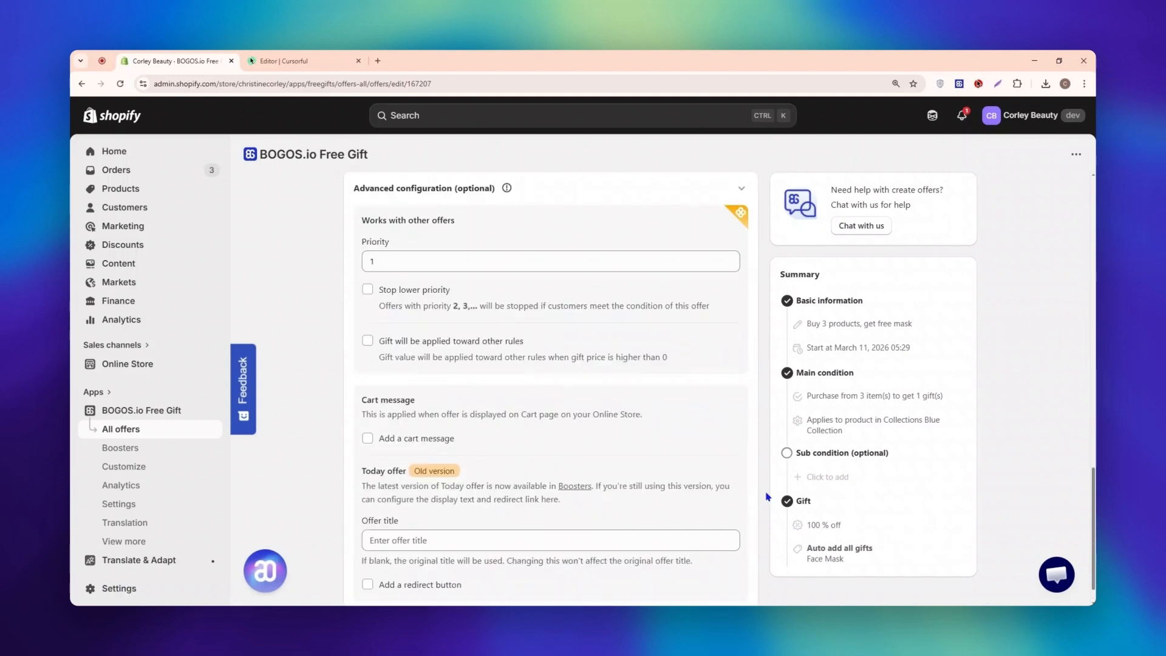
pyautogui.click(541, 265)
pyautogui.press('BackSpace')
pyautogui.write('2')
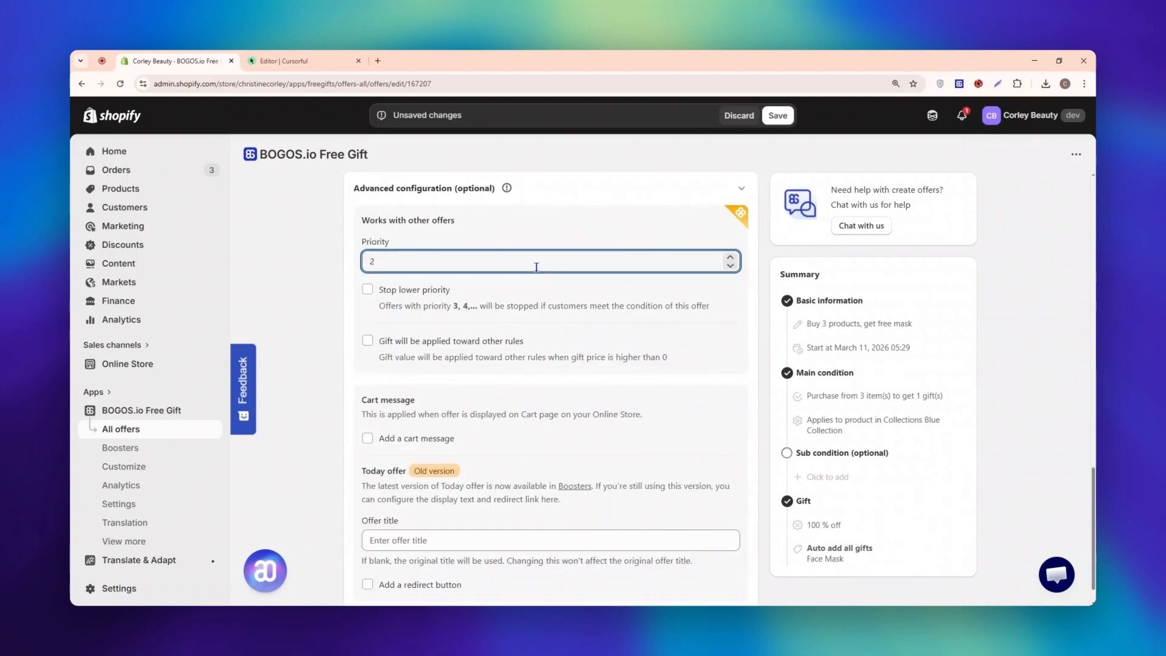
pyautogui.click(395, 291)
pyautogui.click(777, 115)
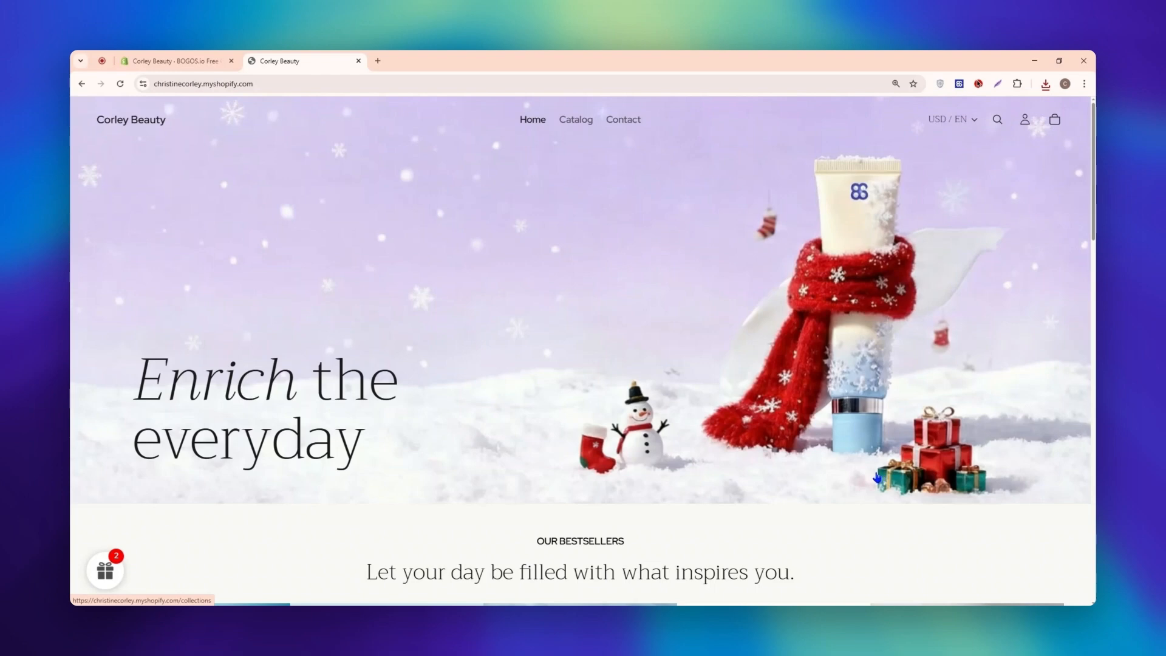
# Step: On the storefront, get the Free Mask deal from Today Offer and add Silk Gel and Skin Soaf to the cart
pyautogui.click(108, 577)
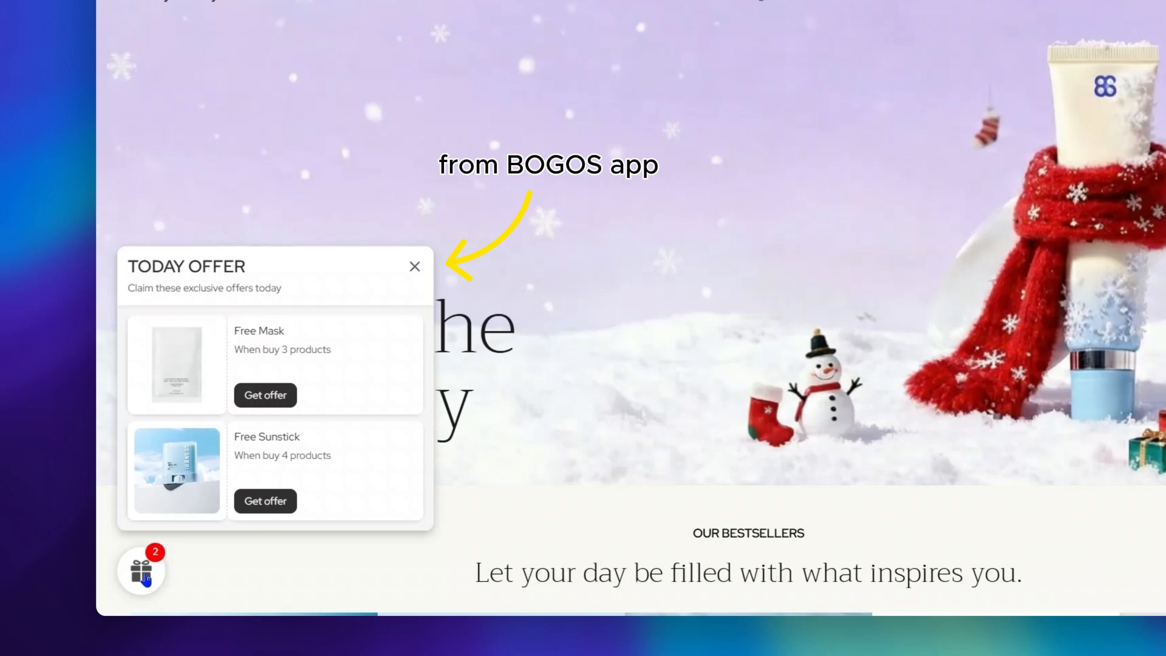
pyautogui.click(265, 395)
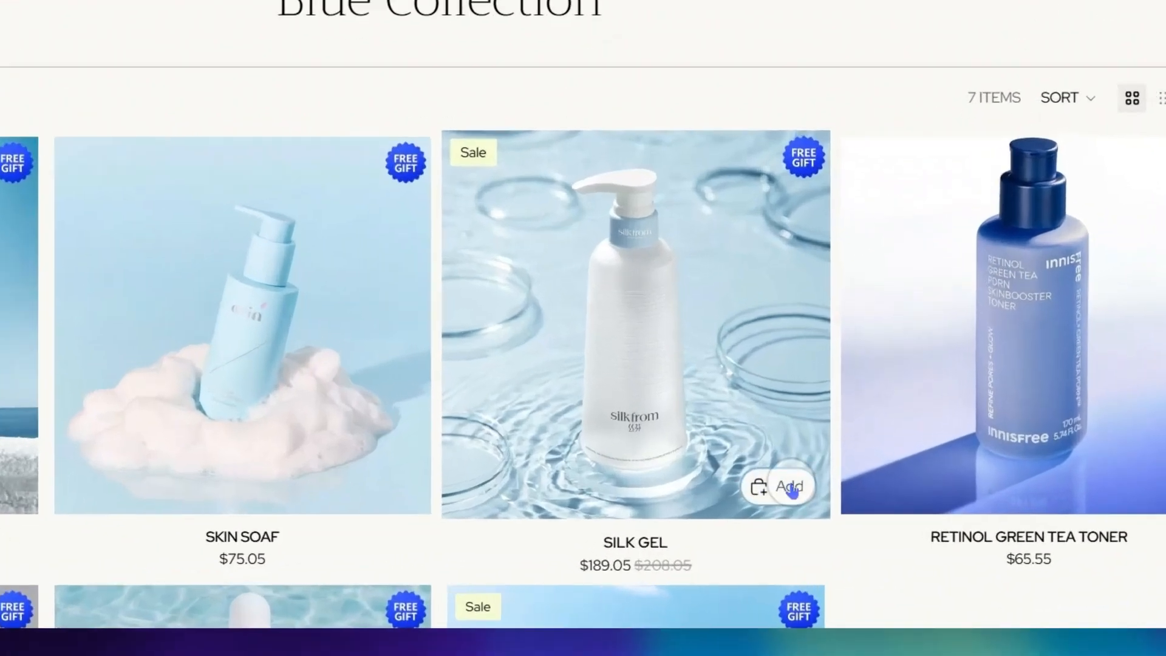
pyautogui.click(813, 511)
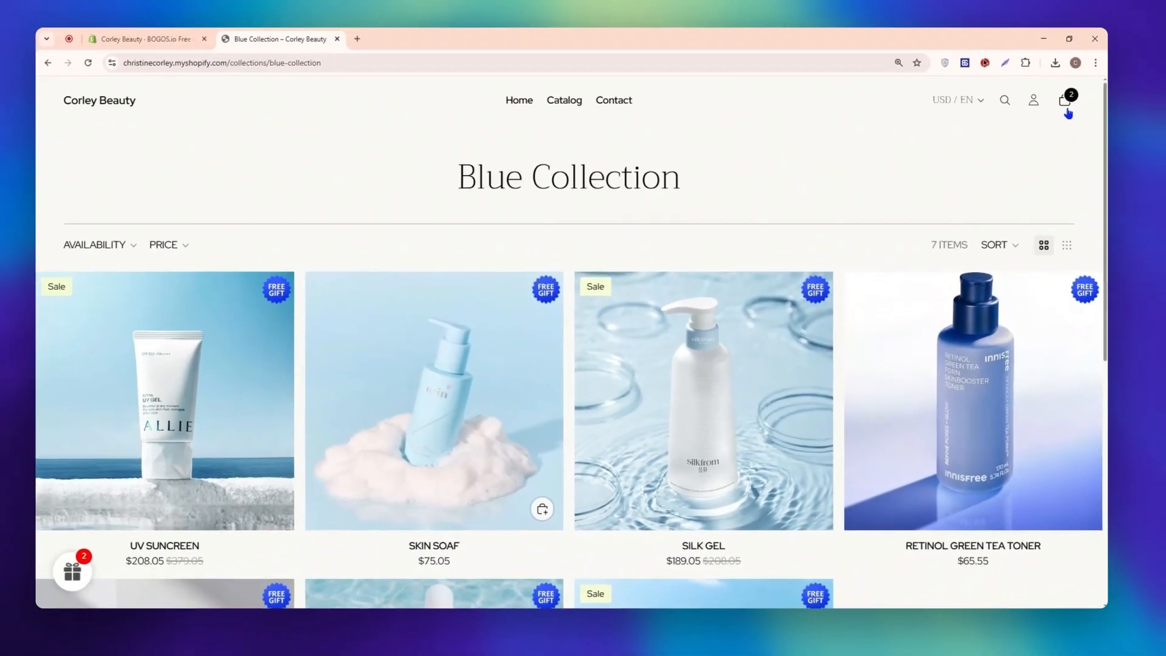
# Step: Open the storefront cart, check the free gift progress message and raise the Skin Soaf quantity to 2
pyautogui.click(1067, 106)
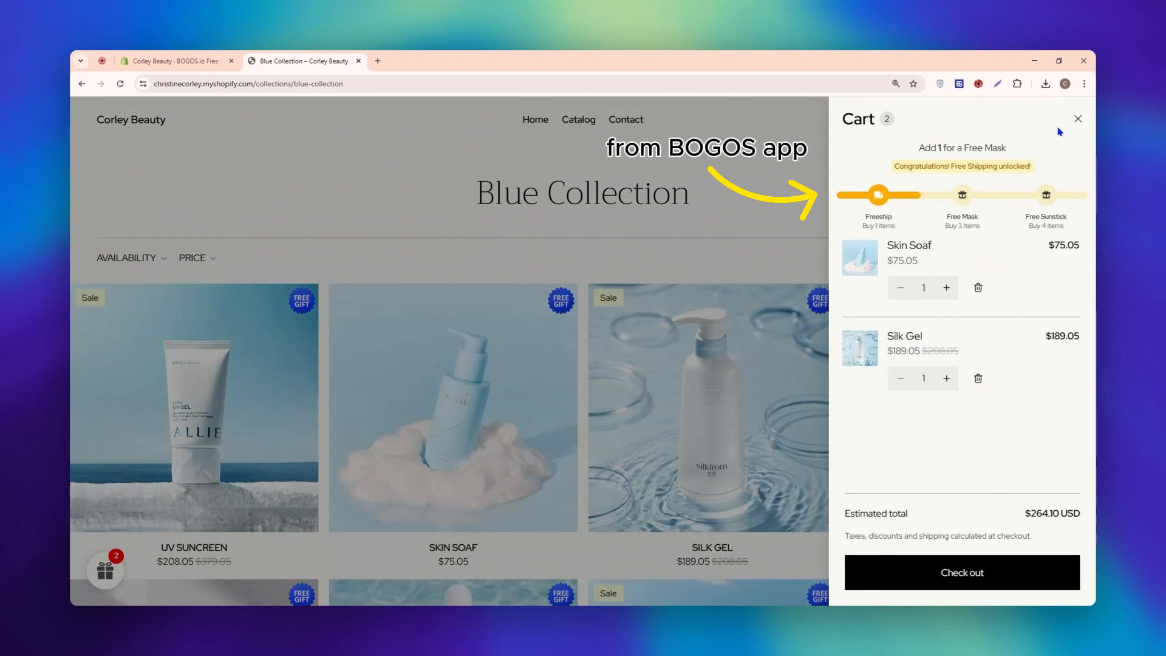
pyautogui.moveTo(919, 147); pyautogui.dragTo(987, 144)
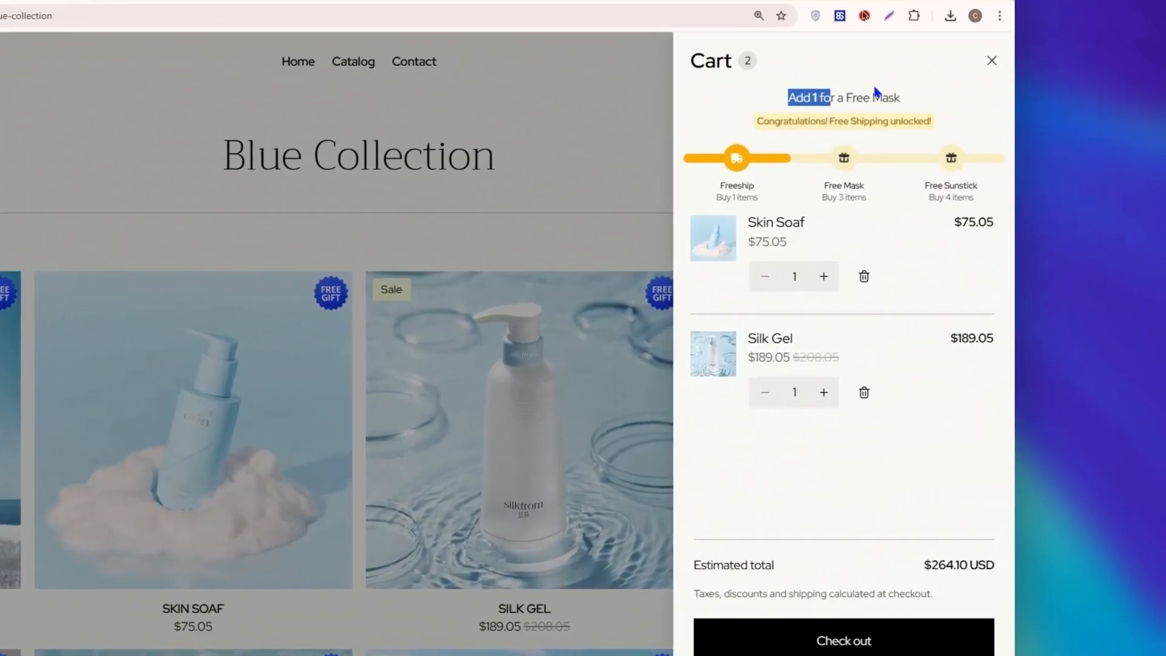
pyautogui.click(915, 100)
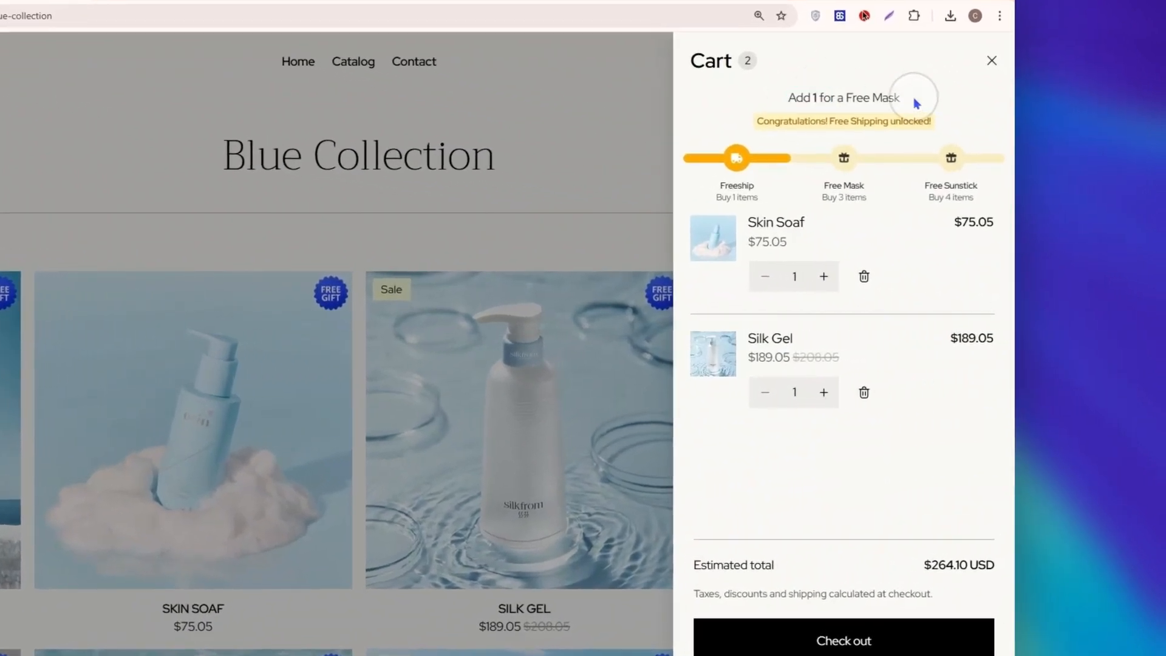
pyautogui.click(823, 276)
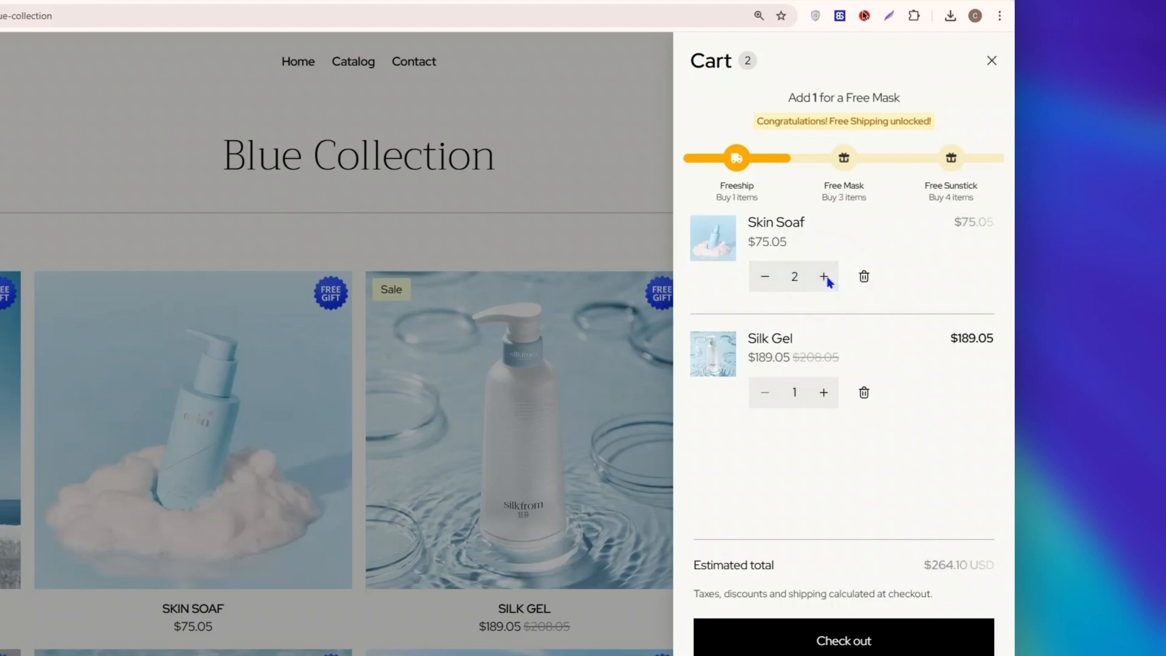